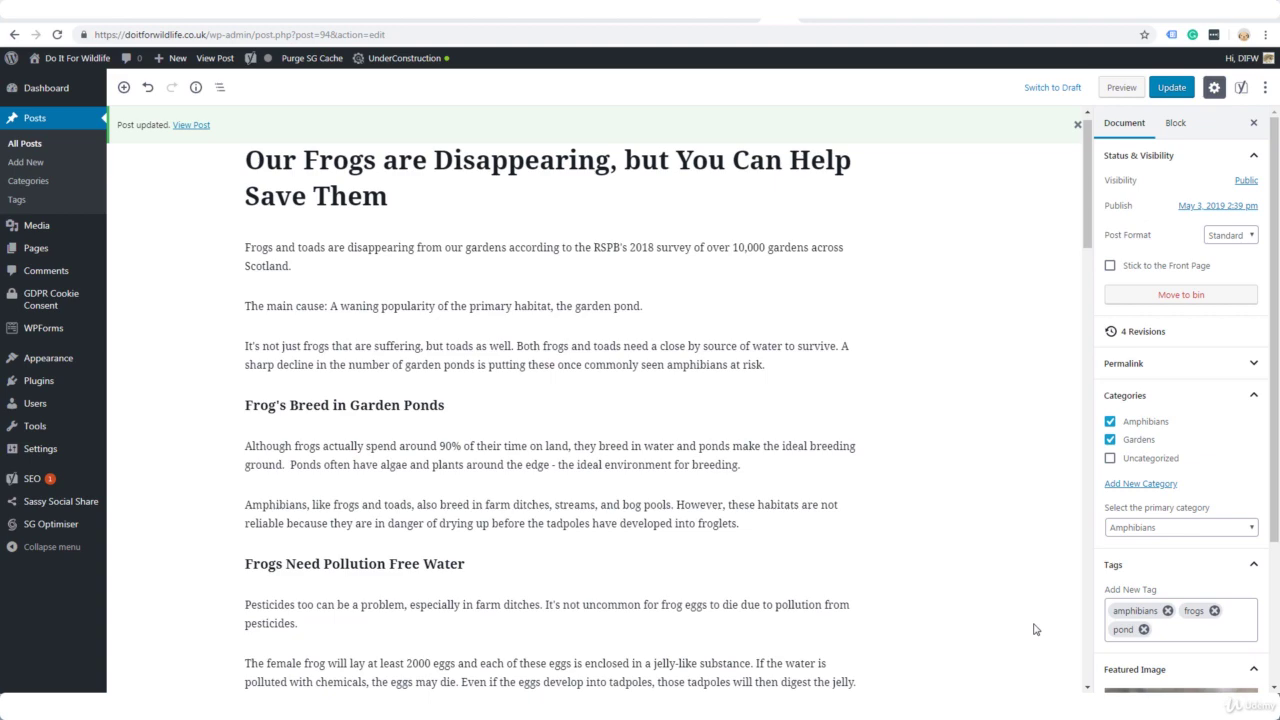
Step: Copy the post's opening paragraph about frogs and toads disappearing and paste it as the meta description in the Yoast SEO snippet
{"action": "scroll", "coordinate": [1086, 224], "scroll_direction": "down", "scroll_amount": 1}
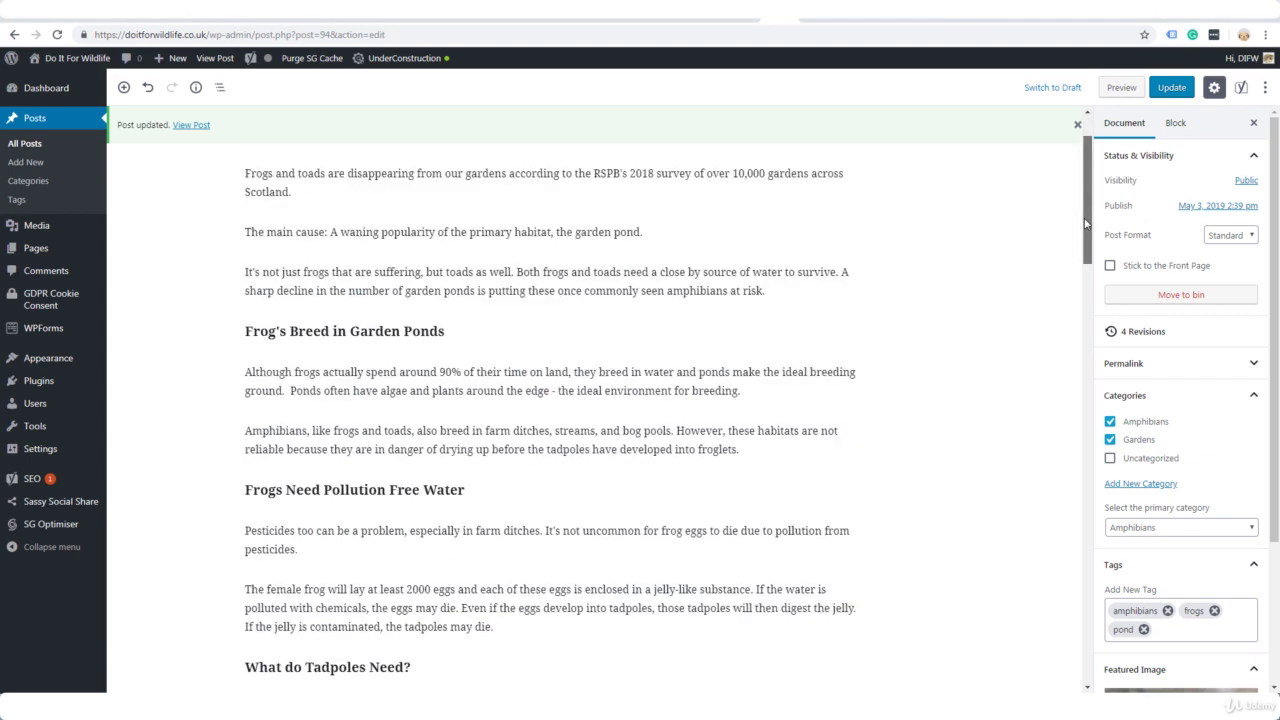
{"action": "left_click_drag", "start_coordinate": [1086, 224], "coordinate": [1079, 541]}
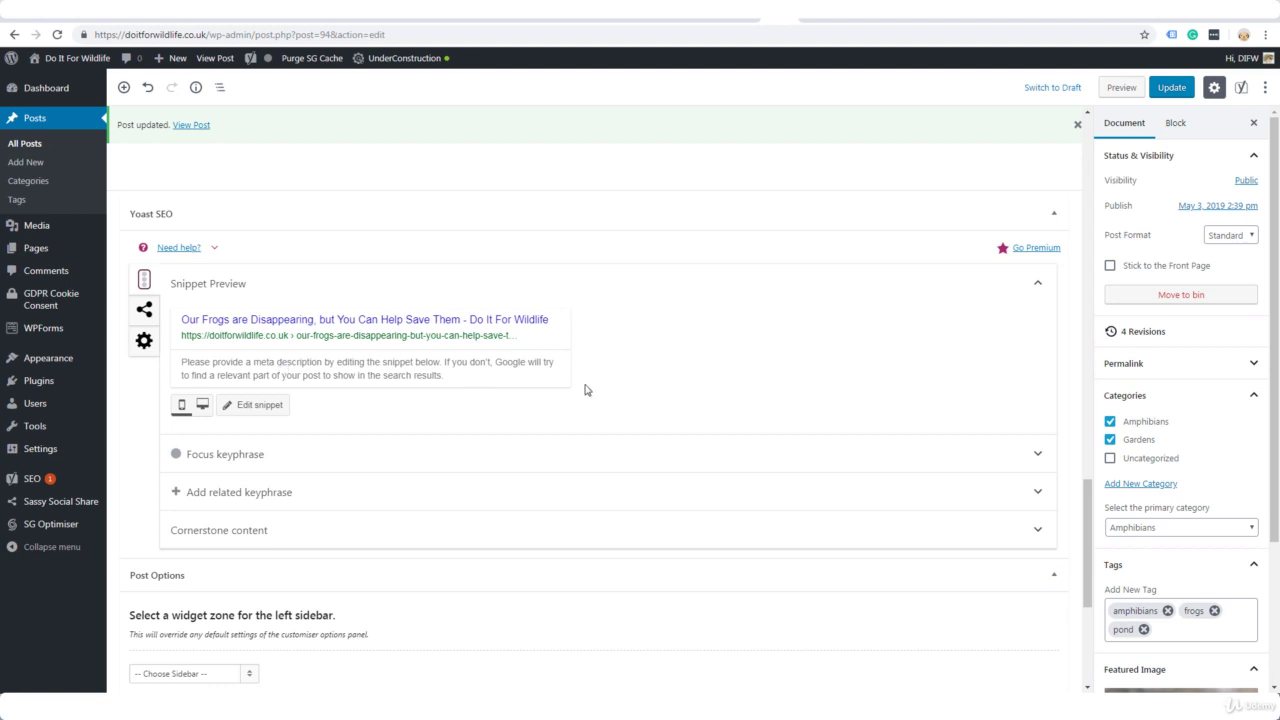
{"action": "scroll", "coordinate": [586, 390], "scroll_direction": "up", "scroll_amount": 15}
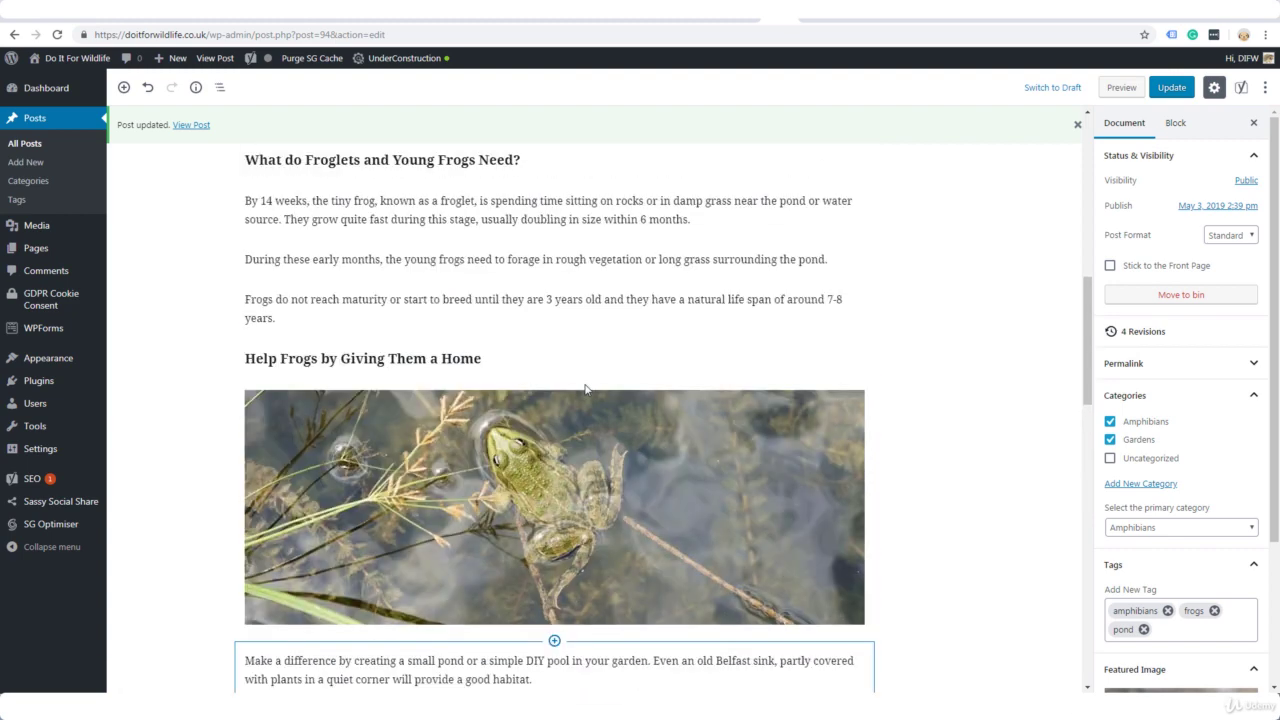
{"action": "scroll", "coordinate": [586, 390], "scroll_direction": "up", "scroll_amount": 15}
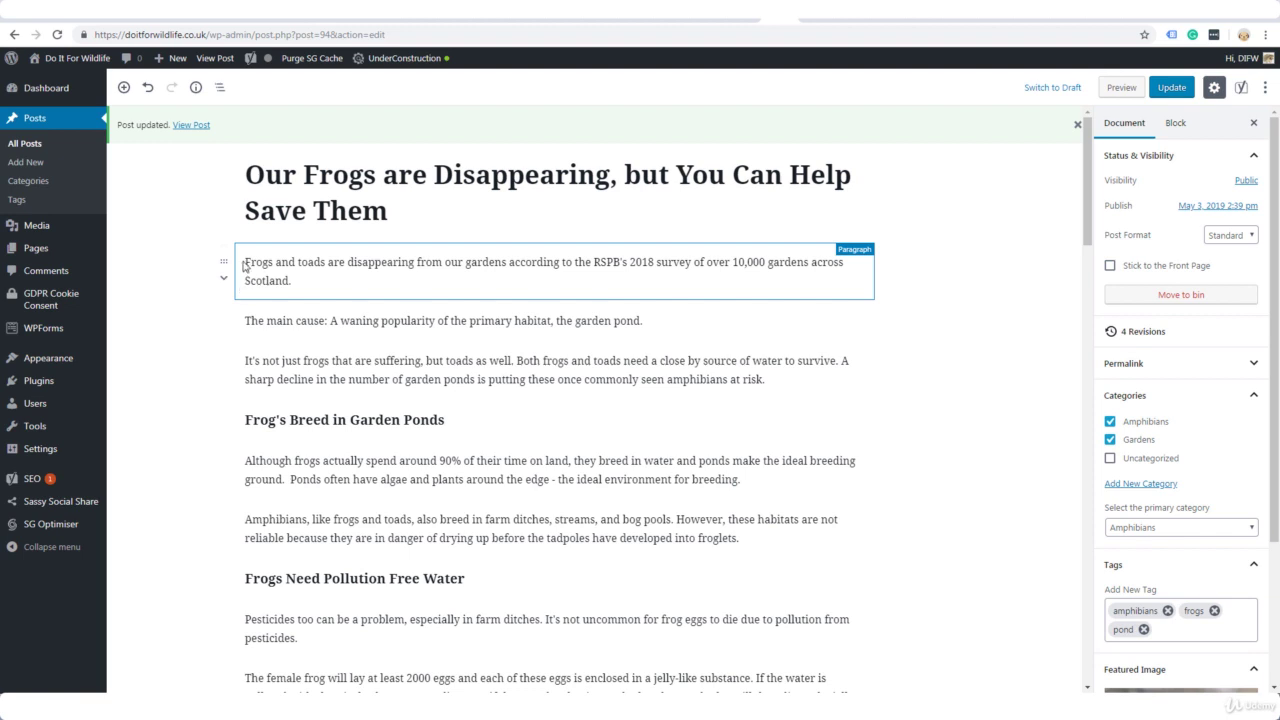
{"action": "left_click_drag", "start_coordinate": [244, 264], "coordinate": [292, 278]}
{"action": "key", "text": "ctrl+c"}
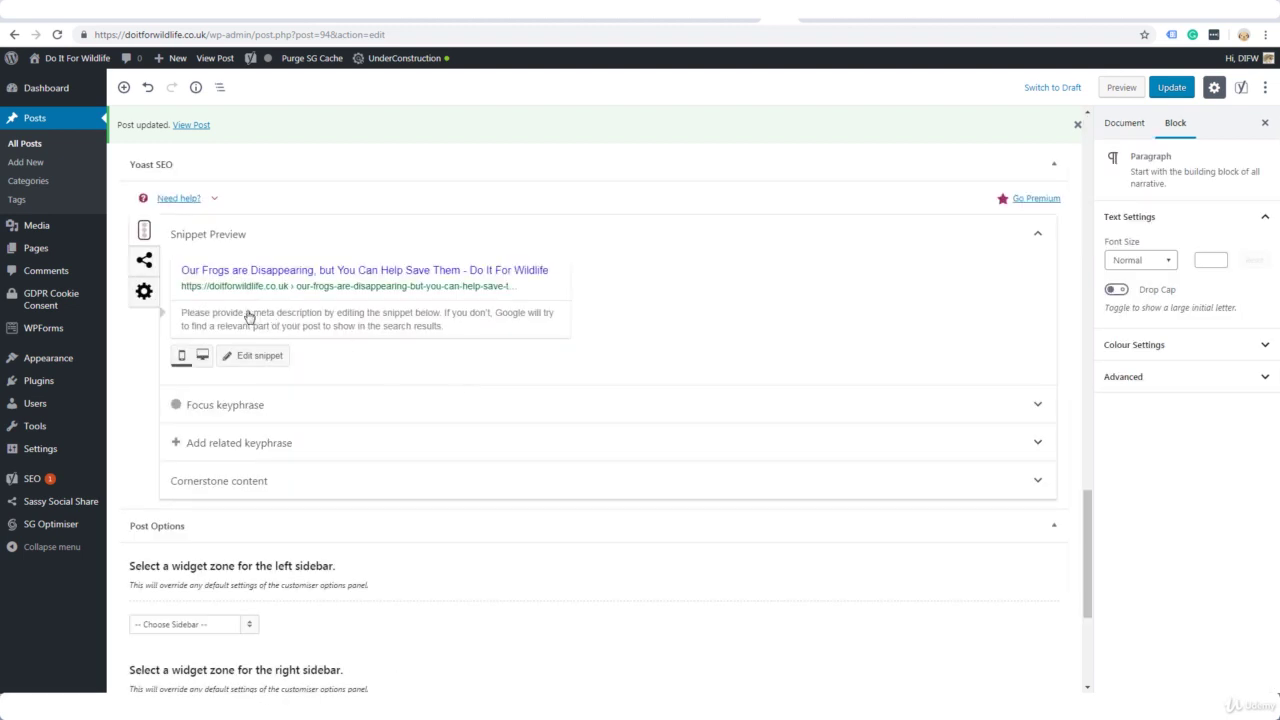
{"action": "left_click", "coordinate": [246, 318]}
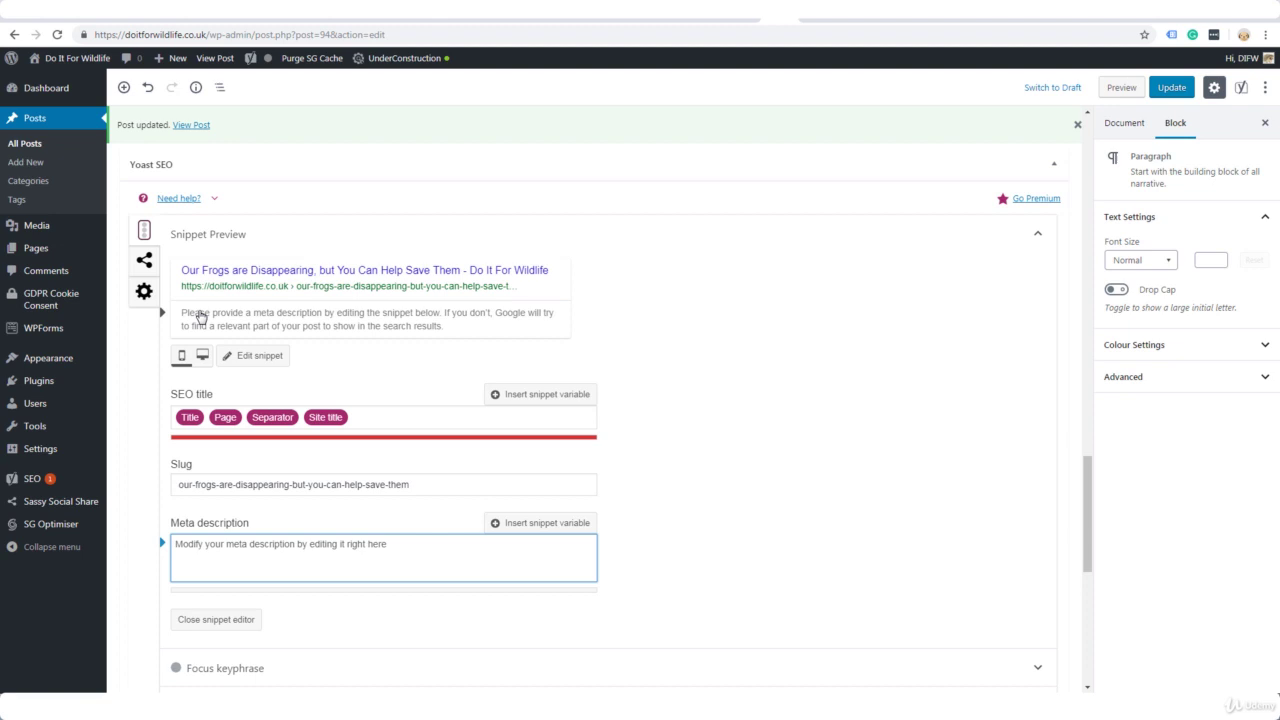
{"action": "scroll", "coordinate": [199, 316], "scroll_direction": "down", "scroll_amount": 1}
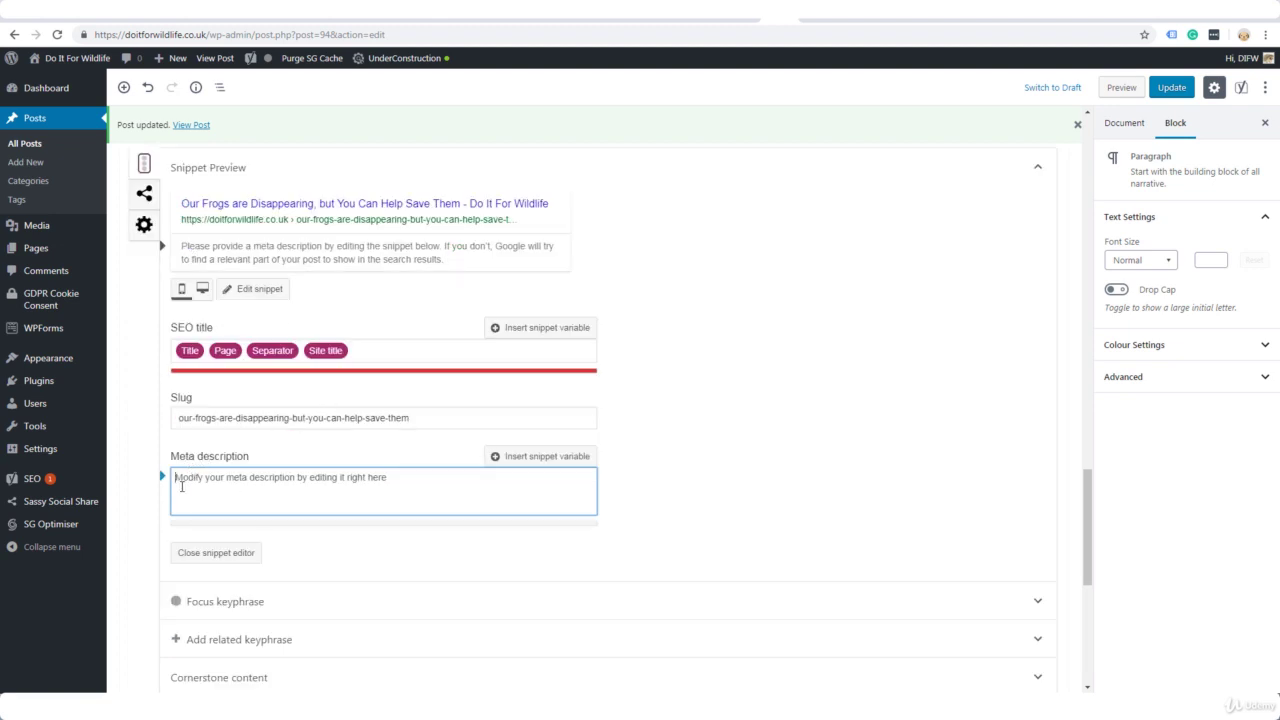
{"action": "key", "text": "ctrl+v"}
{"action": "scroll", "coordinate": [736, 499], "scroll_direction": "down", "scroll_amount": 1}
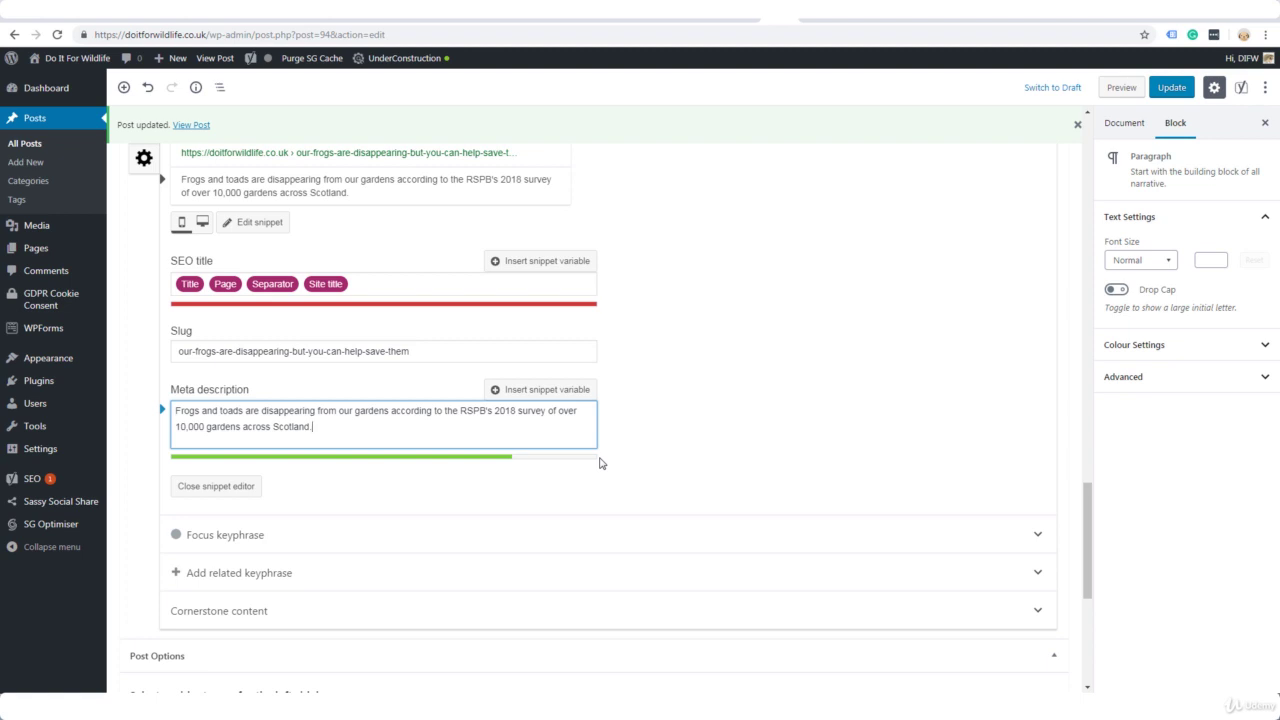
Step: Append "The main cause: A waning popularity of the primary habitat, the garden pond." to the meta description and check the snippet preview
{"action": "left_click_drag", "start_coordinate": [245, 320], "coordinate": [703, 327]}
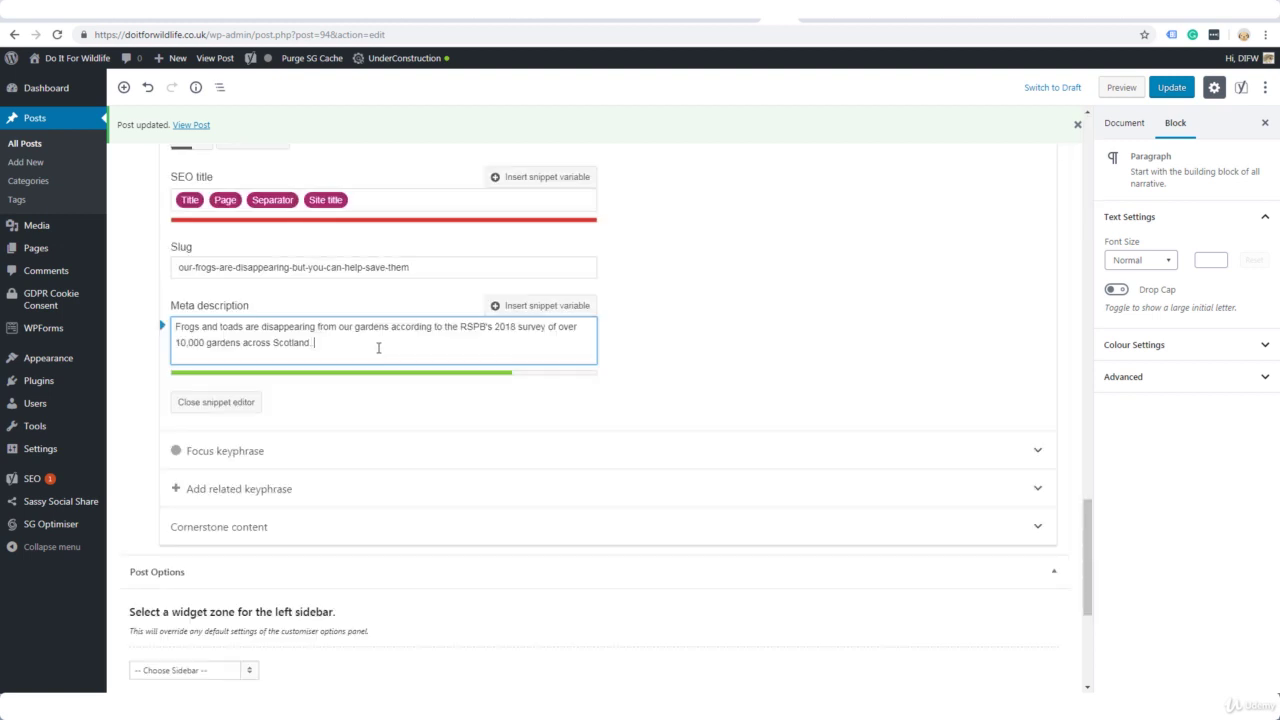
{"action": "type", "text": "The main cause: A waning popularity of the primary habitat, the garden pond."}
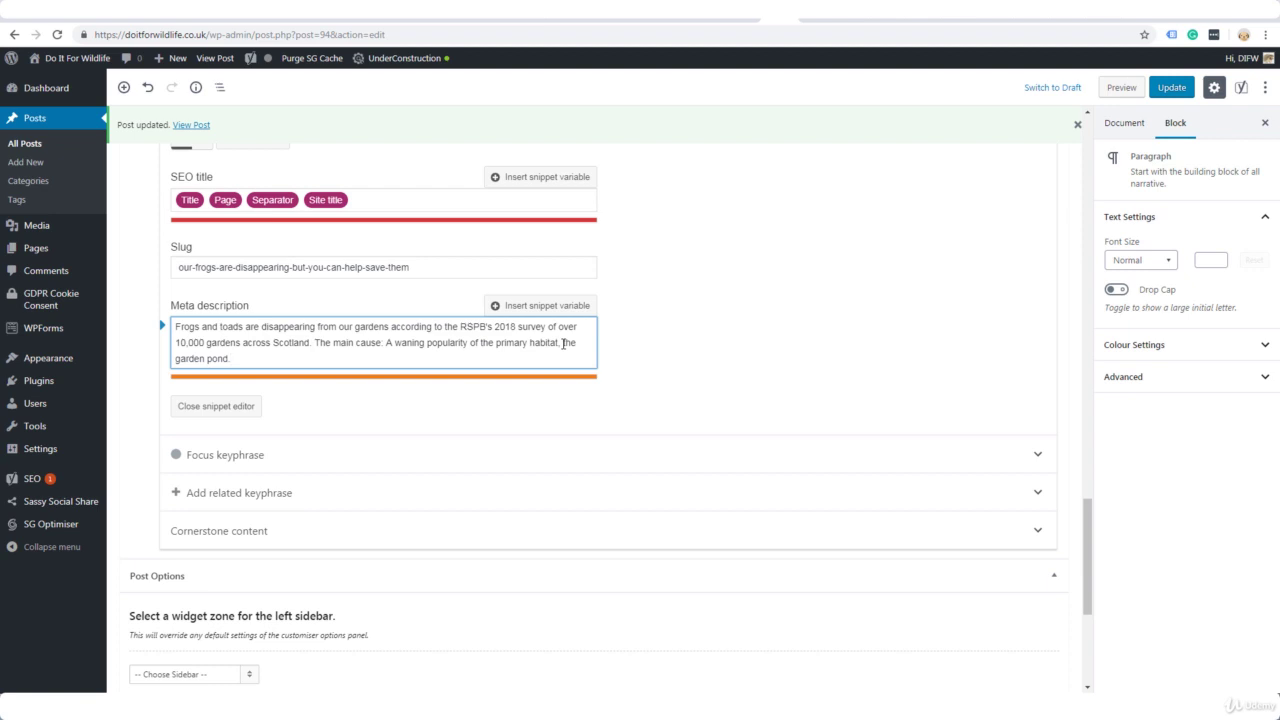
{"action": "left_click", "coordinate": [716, 445]}
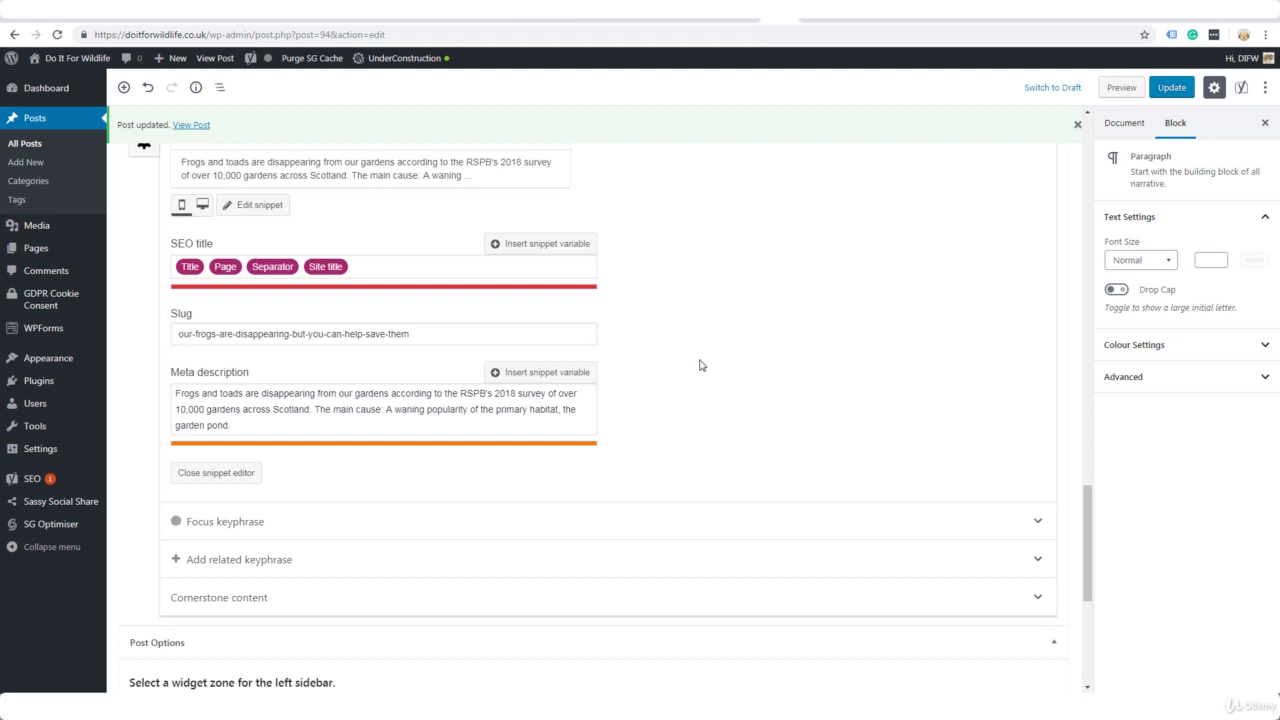
{"action": "scroll", "coordinate": [700, 366], "scroll_direction": "up", "scroll_amount": 2}
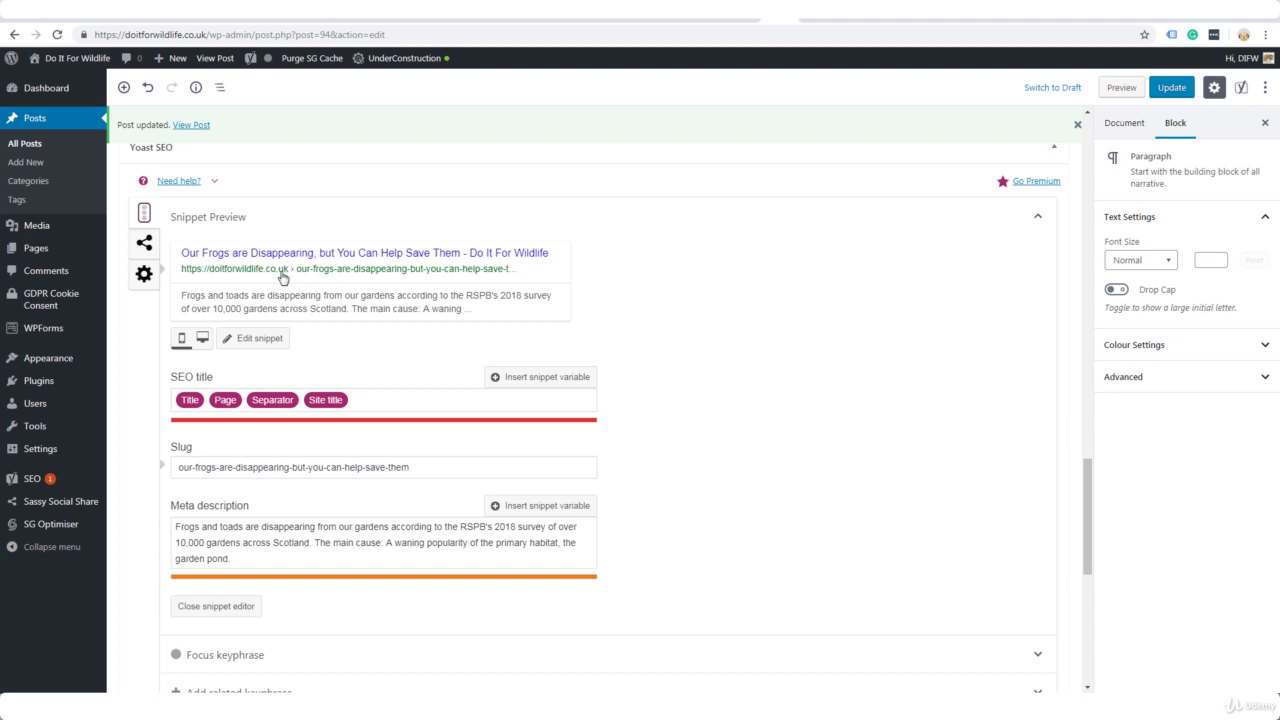
{"action": "scroll", "coordinate": [700, 355], "scroll_direction": "down", "scroll_amount": 1}
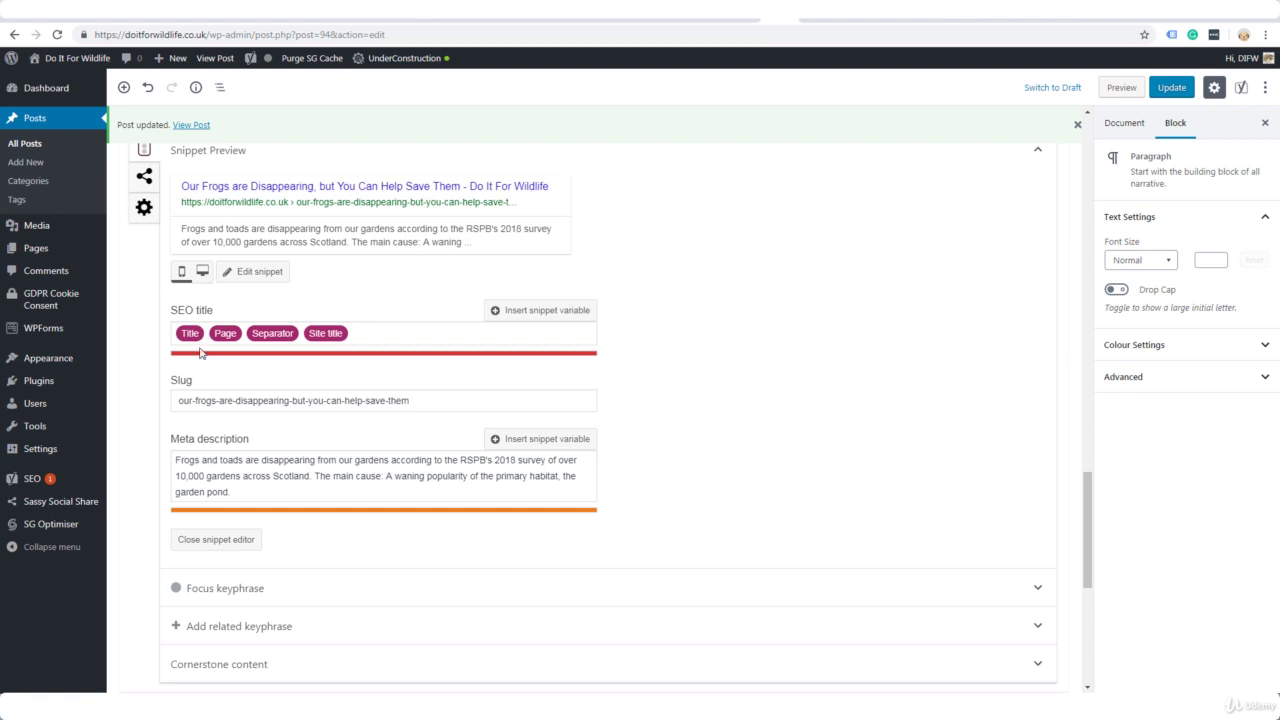
{"action": "scroll", "coordinate": [704, 370], "scroll_direction": "up", "scroll_amount": 1}
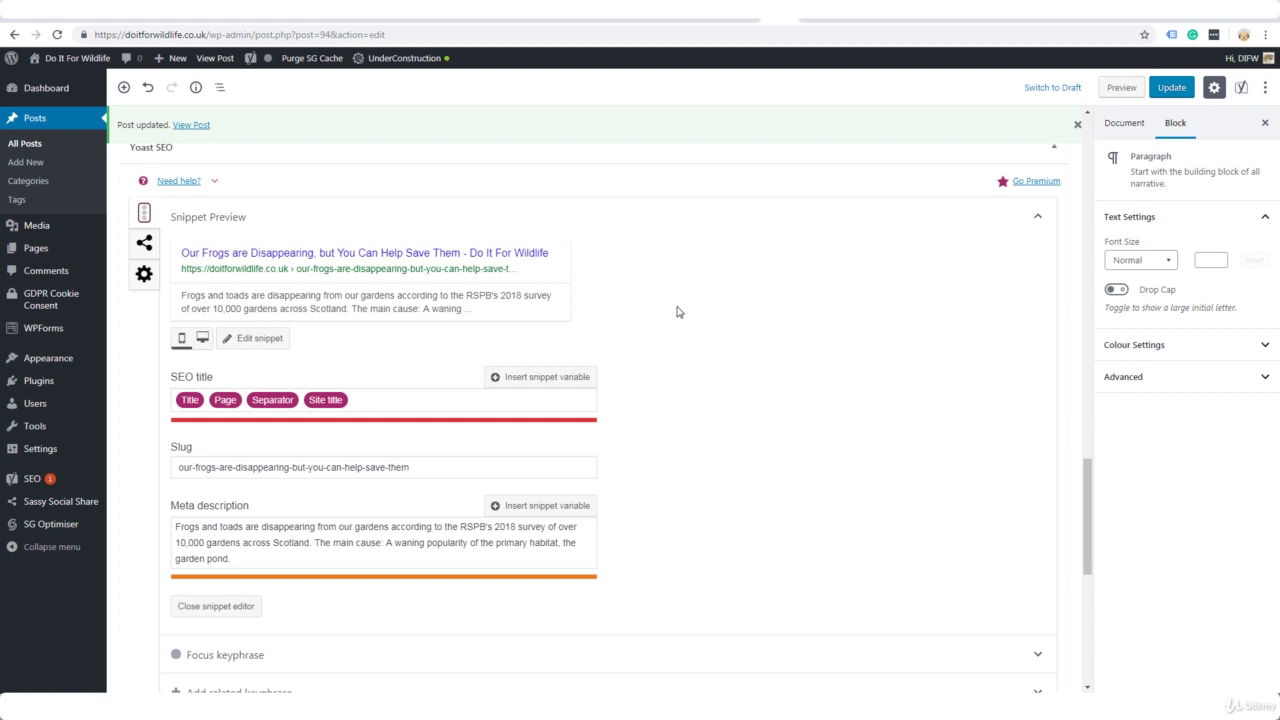
Step: Expand the focus keyphrase section, close the snippet editor, and set the focus keyphrase to "frogs disappearing"
{"action": "scroll", "coordinate": [700, 318], "scroll_direction": "down", "scroll_amount": 5}
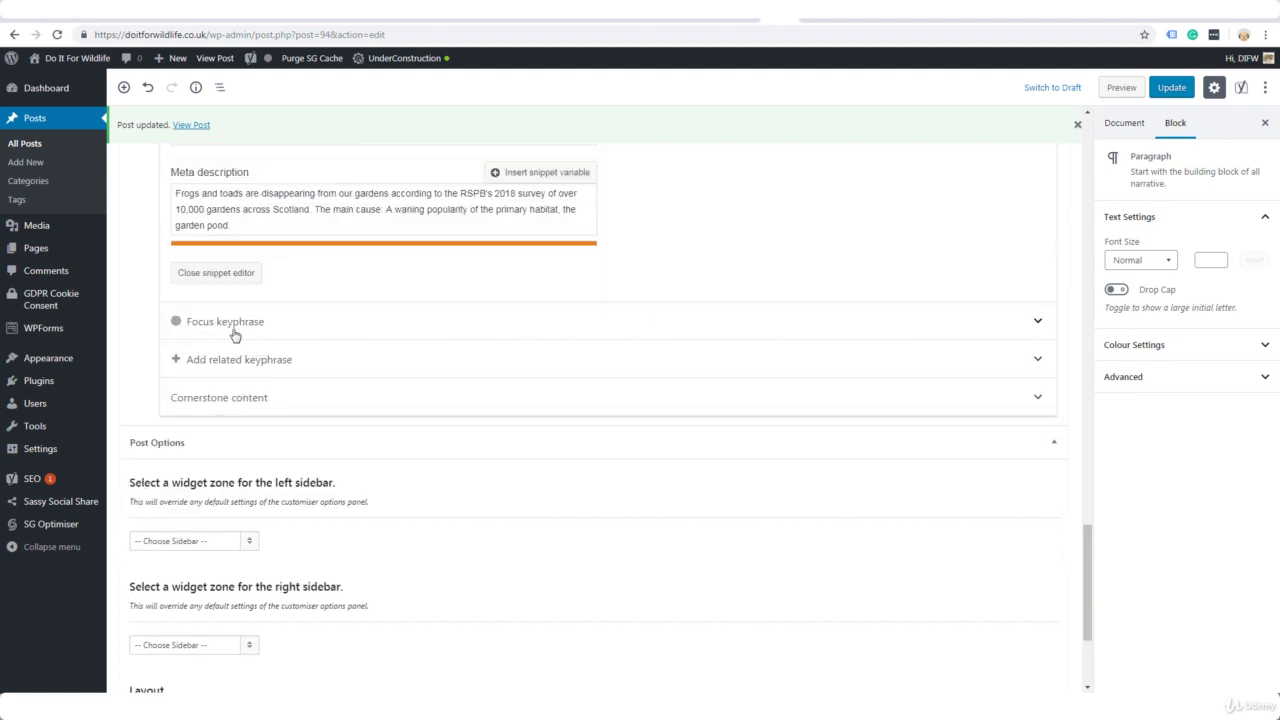
{"action": "left_click", "coordinate": [228, 324]}
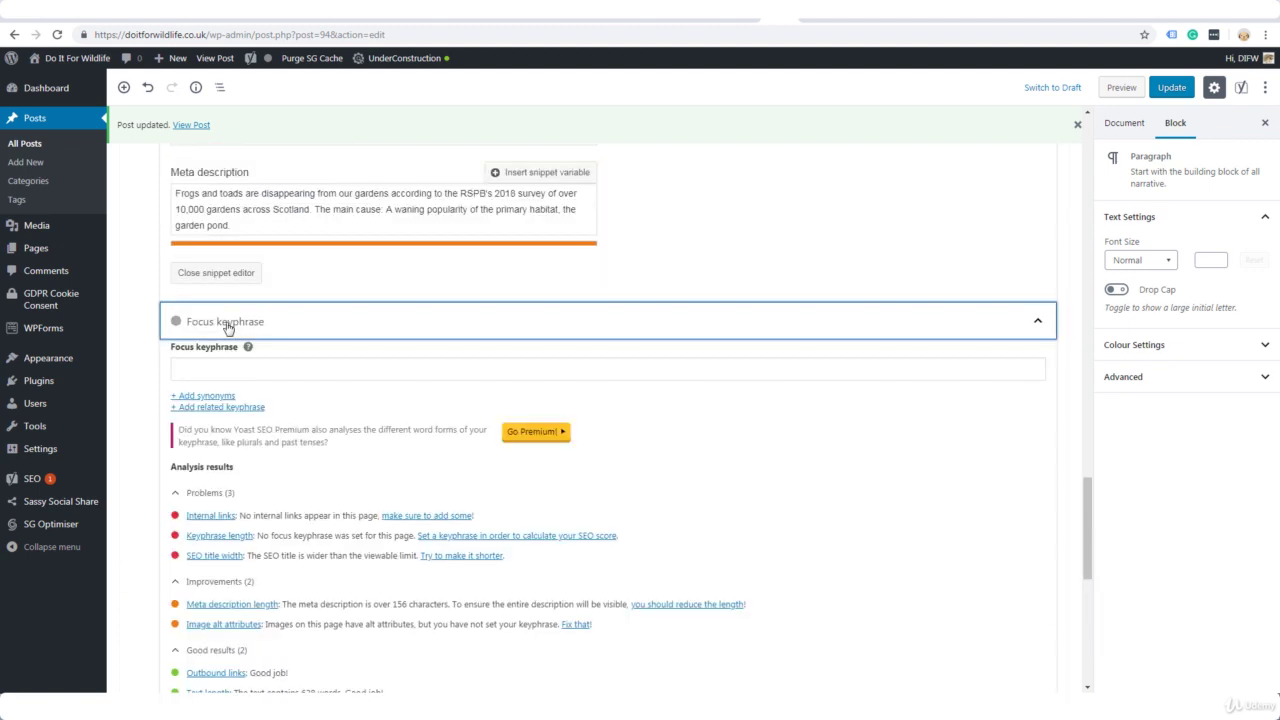
{"action": "scroll", "coordinate": [790, 413], "scroll_direction": "up", "scroll_amount": 15}
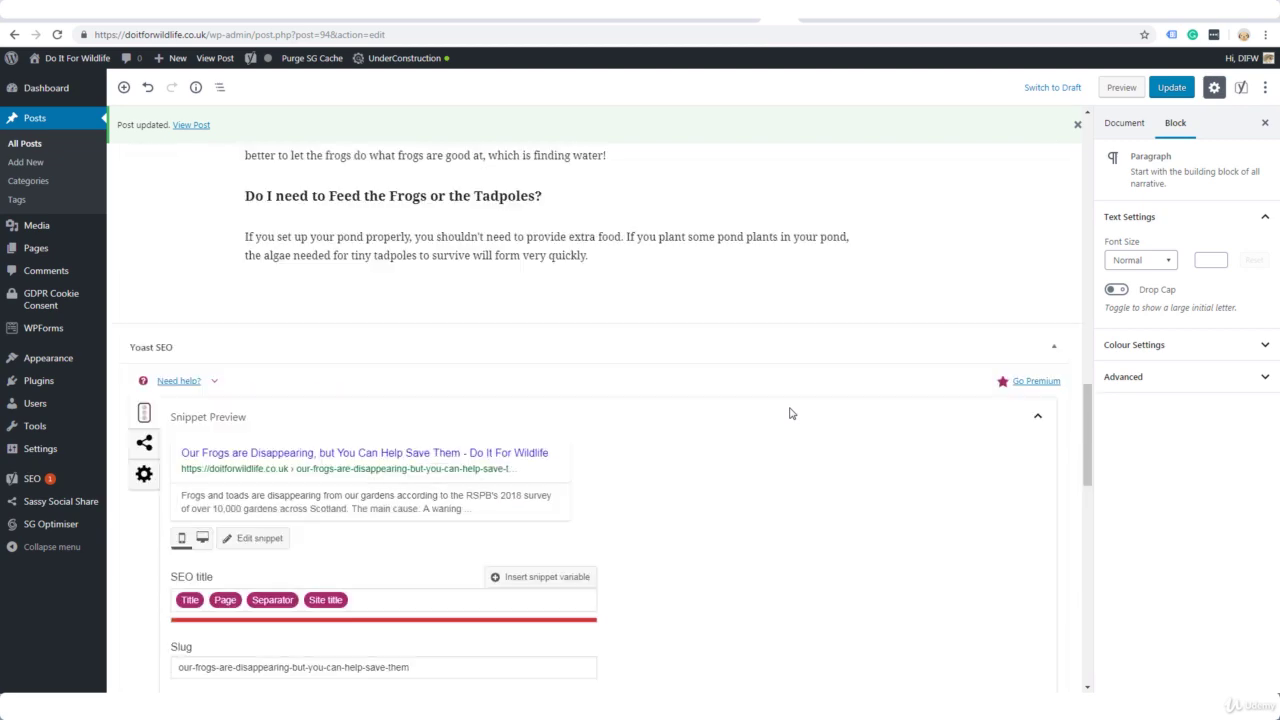
{"action": "scroll", "coordinate": [790, 410], "scroll_direction": "up", "scroll_amount": 10}
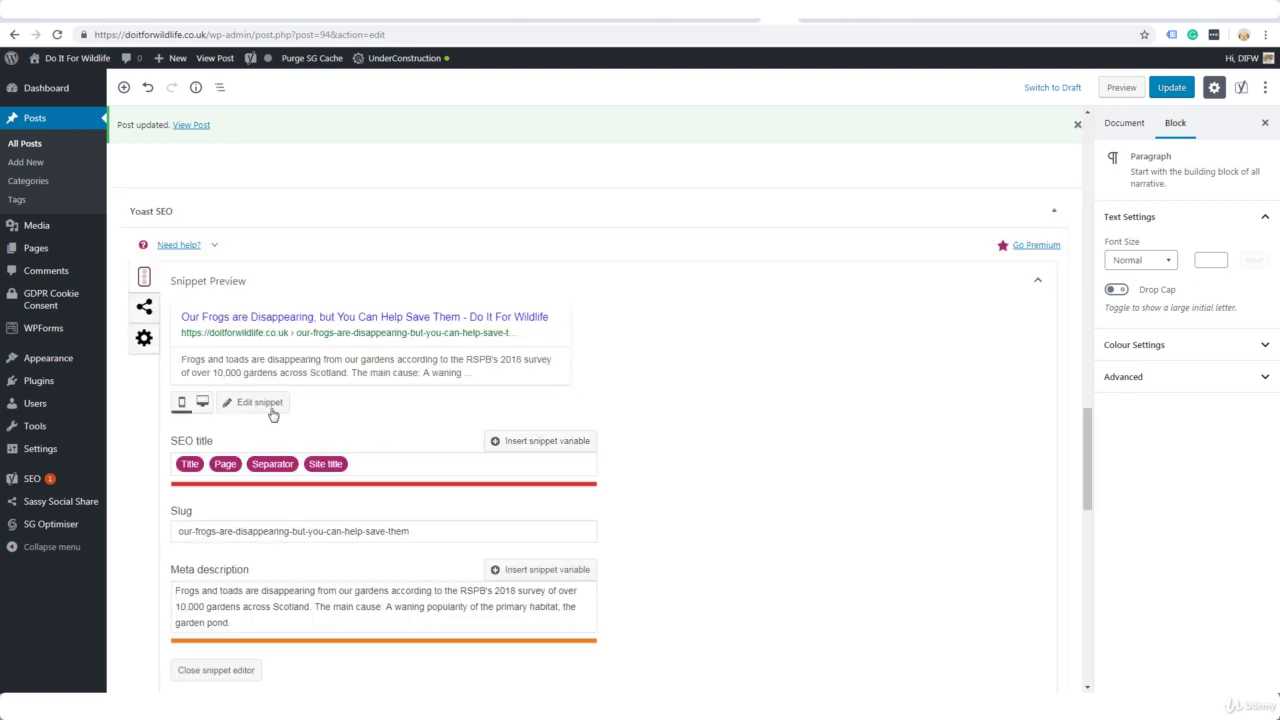
{"action": "left_click", "coordinate": [259, 402]}
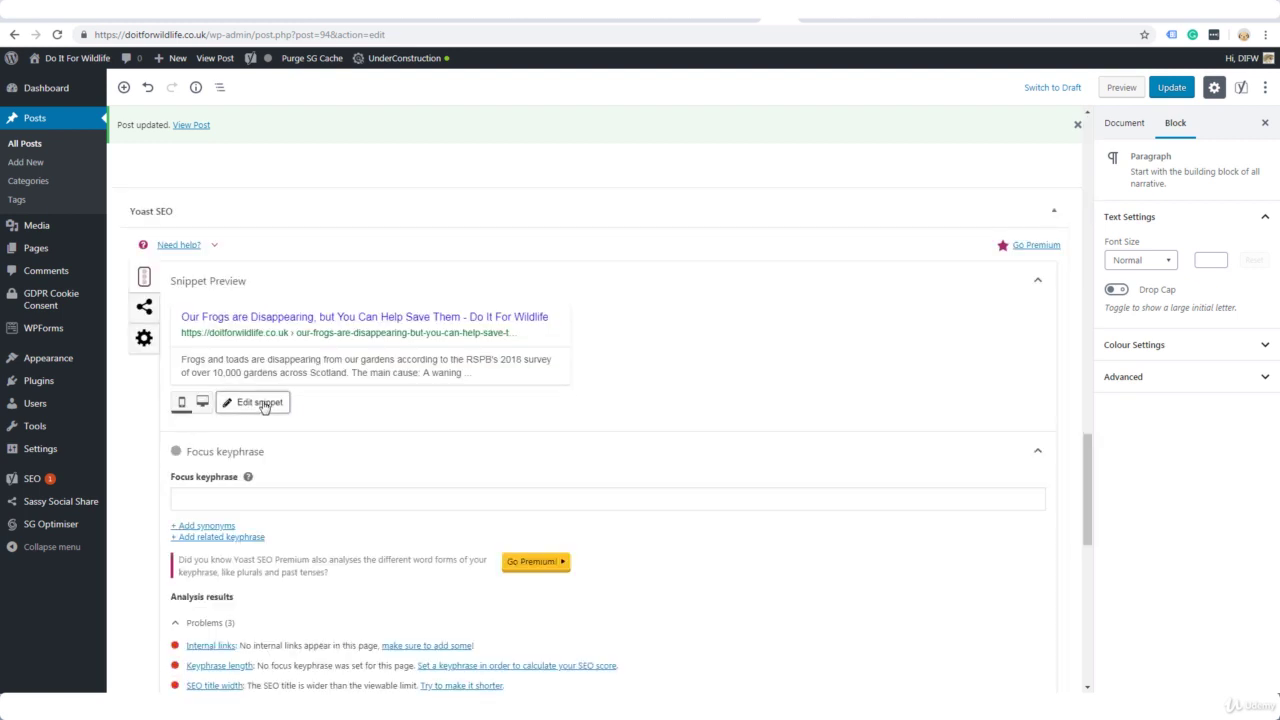
{"action": "left_click", "coordinate": [213, 495]}
{"action": "type", "text": "fro"}
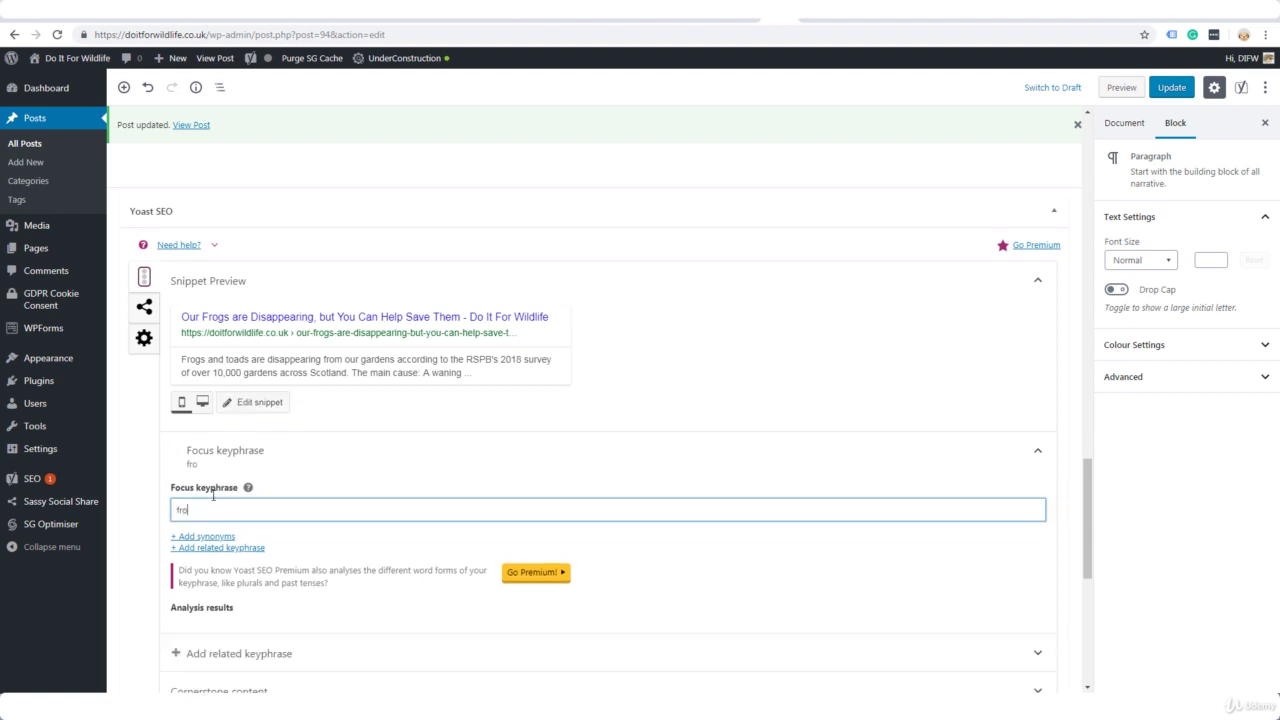
{"action": "type", "text": "gs disappearing"}
{"action": "left_click", "coordinate": [727, 563]}
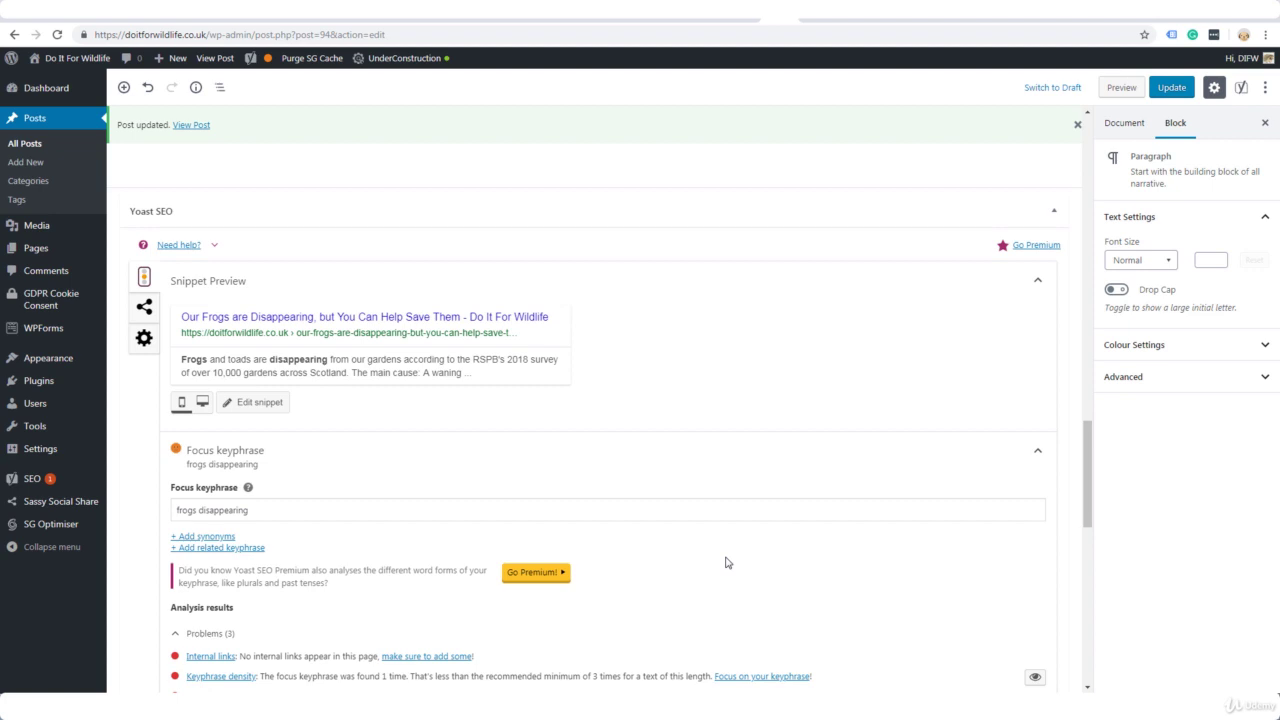
Step: Examine the keyphrase analysis problems and suggested improvements, comparing them with the post's title, text, snippet preview and frog image
{"action": "scroll", "coordinate": [727, 563], "scroll_direction": "down", "scroll_amount": 2}
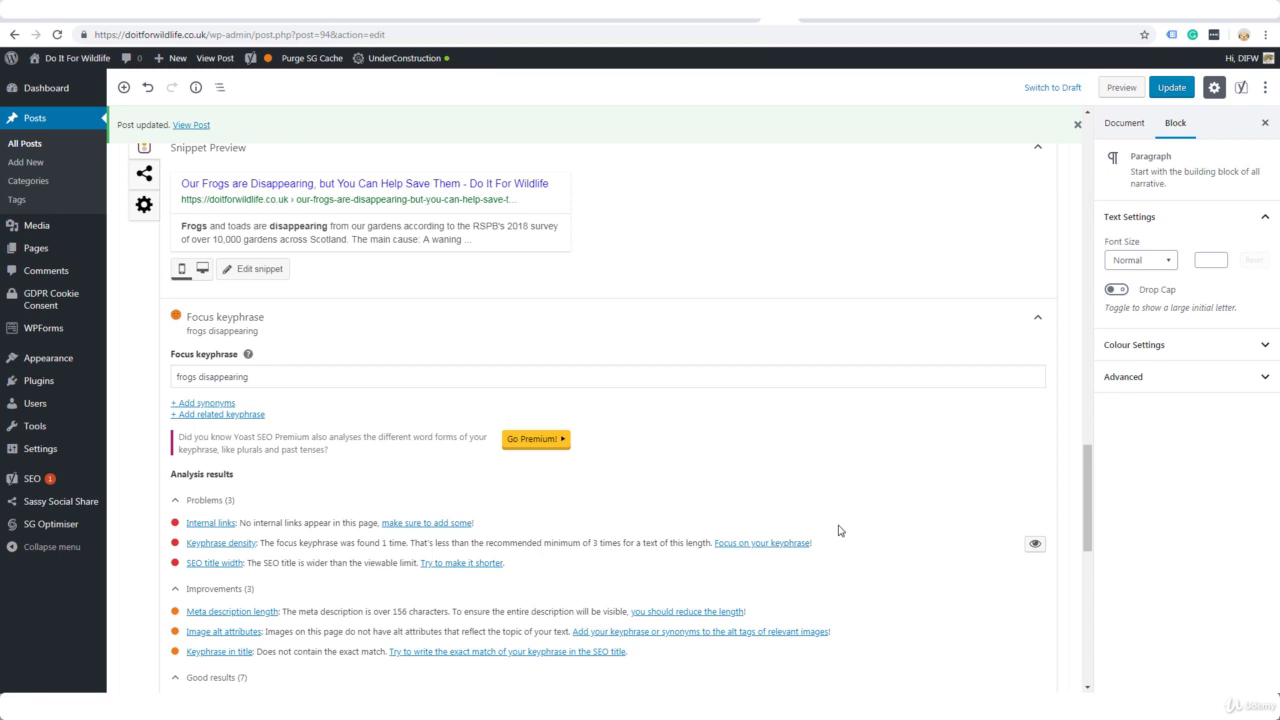
{"action": "scroll", "coordinate": [838, 530], "scroll_direction": "down", "scroll_amount": 2}
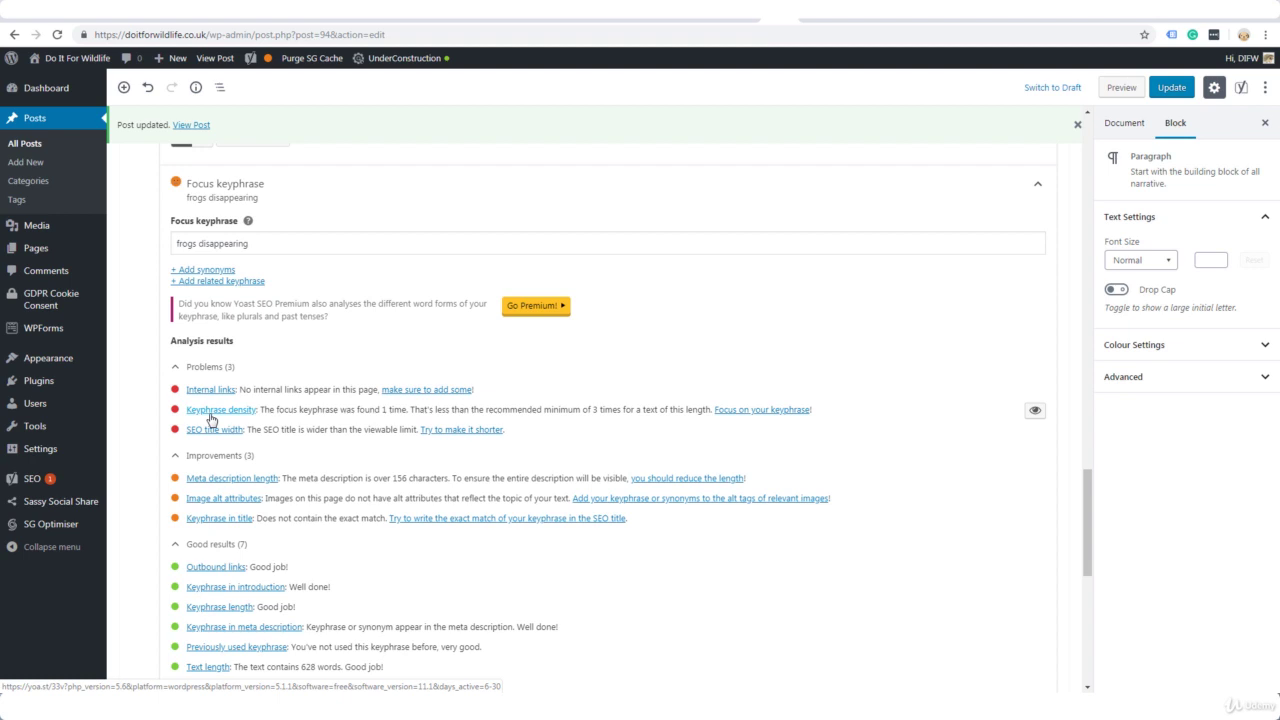
{"action": "scroll", "coordinate": [871, 371], "scroll_direction": "up", "scroll_amount": 4}
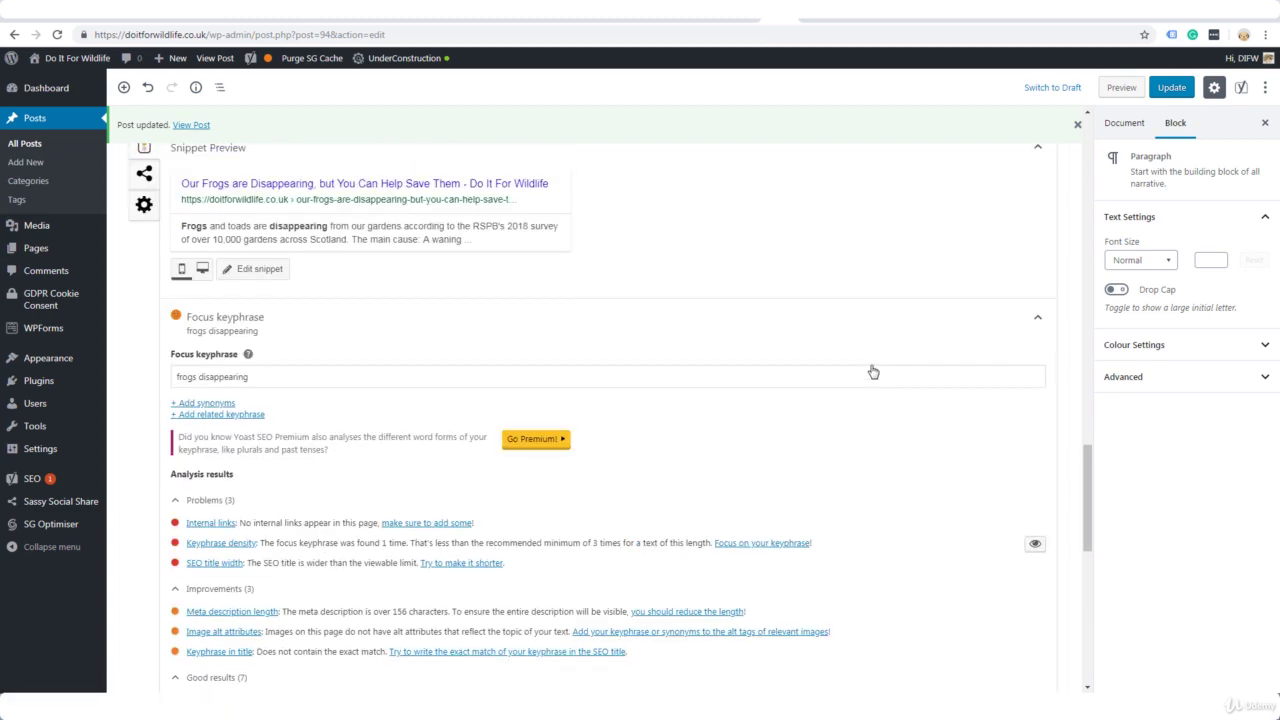
{"action": "scroll", "coordinate": [871, 371], "scroll_direction": "up", "scroll_amount": 10}
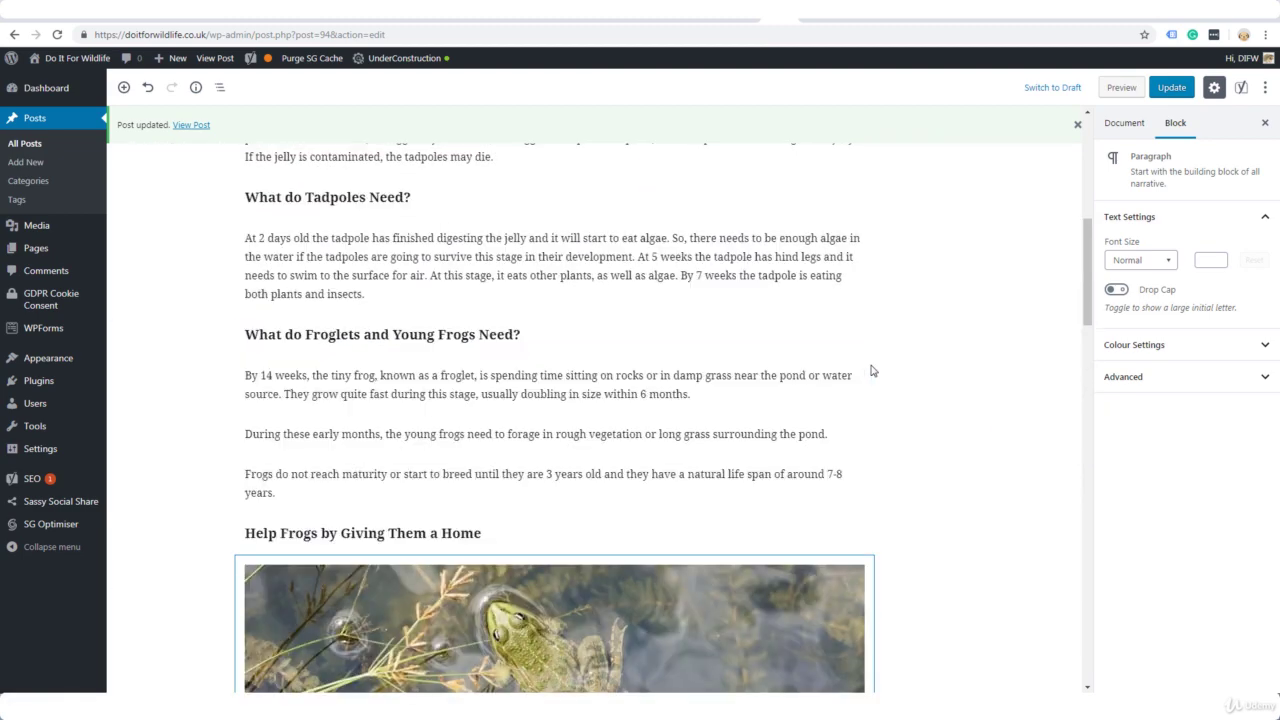
{"action": "scroll", "coordinate": [871, 371], "scroll_direction": "up", "scroll_amount": 2}
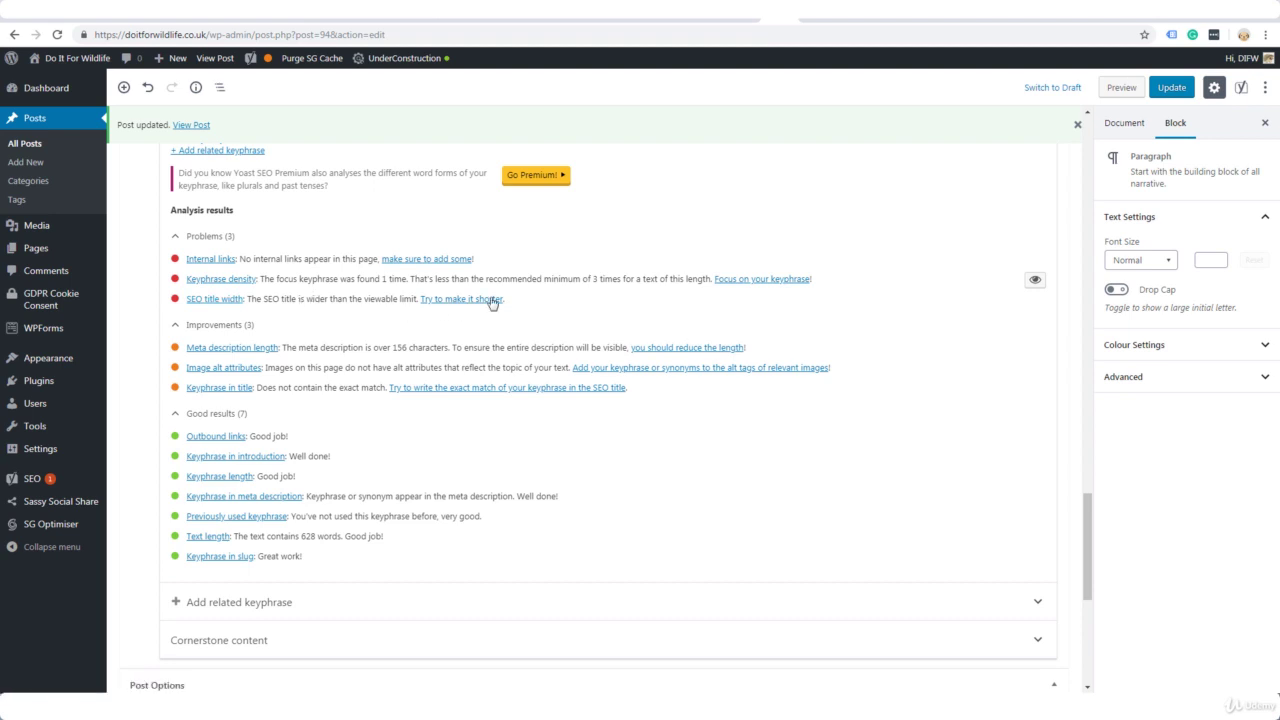
{"action": "scroll", "coordinate": [912, 290], "scroll_direction": "up", "scroll_amount": 10}
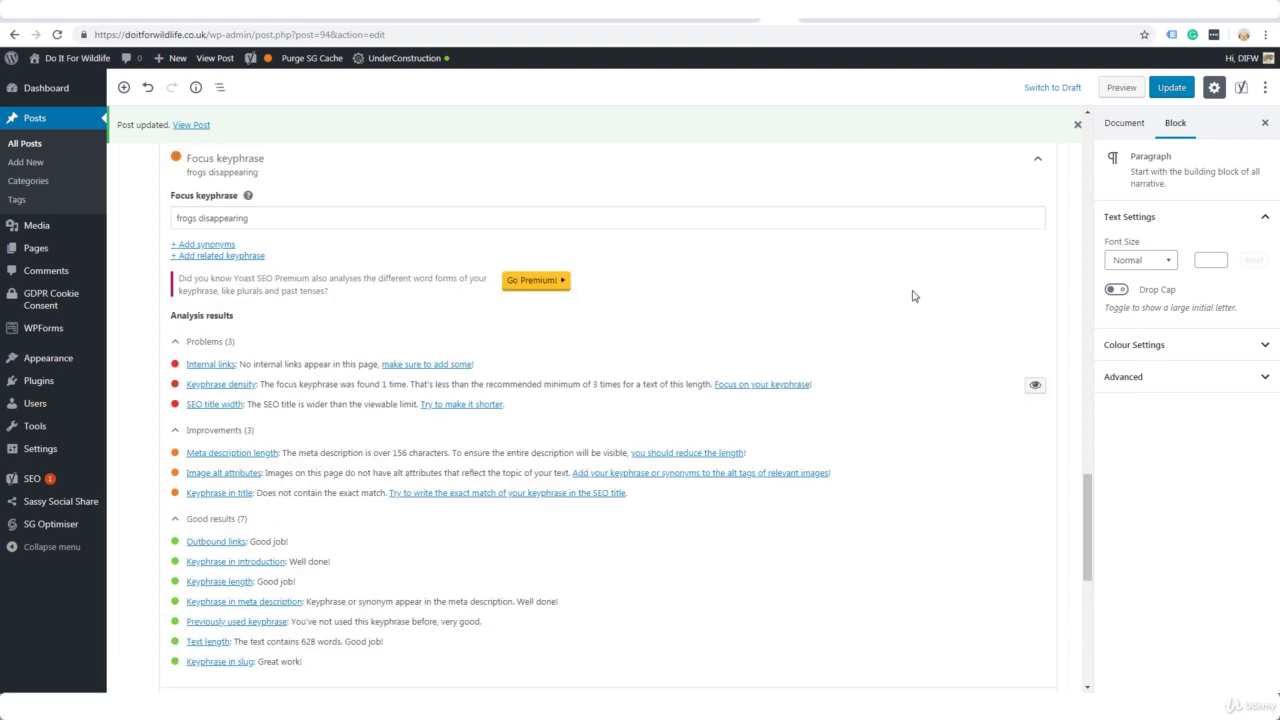
{"action": "scroll", "coordinate": [913, 292], "scroll_direction": "up", "scroll_amount": 15}
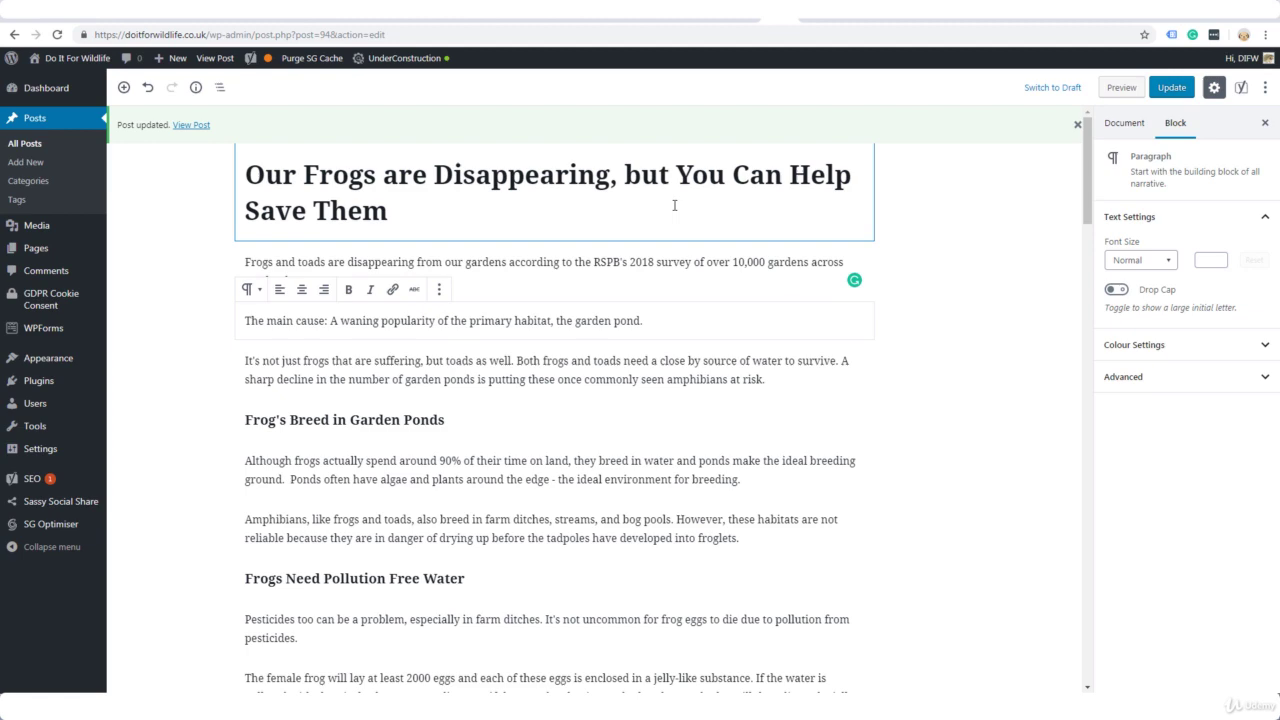
{"action": "scroll", "coordinate": [1027, 250], "scroll_direction": "down", "scroll_amount": 7}
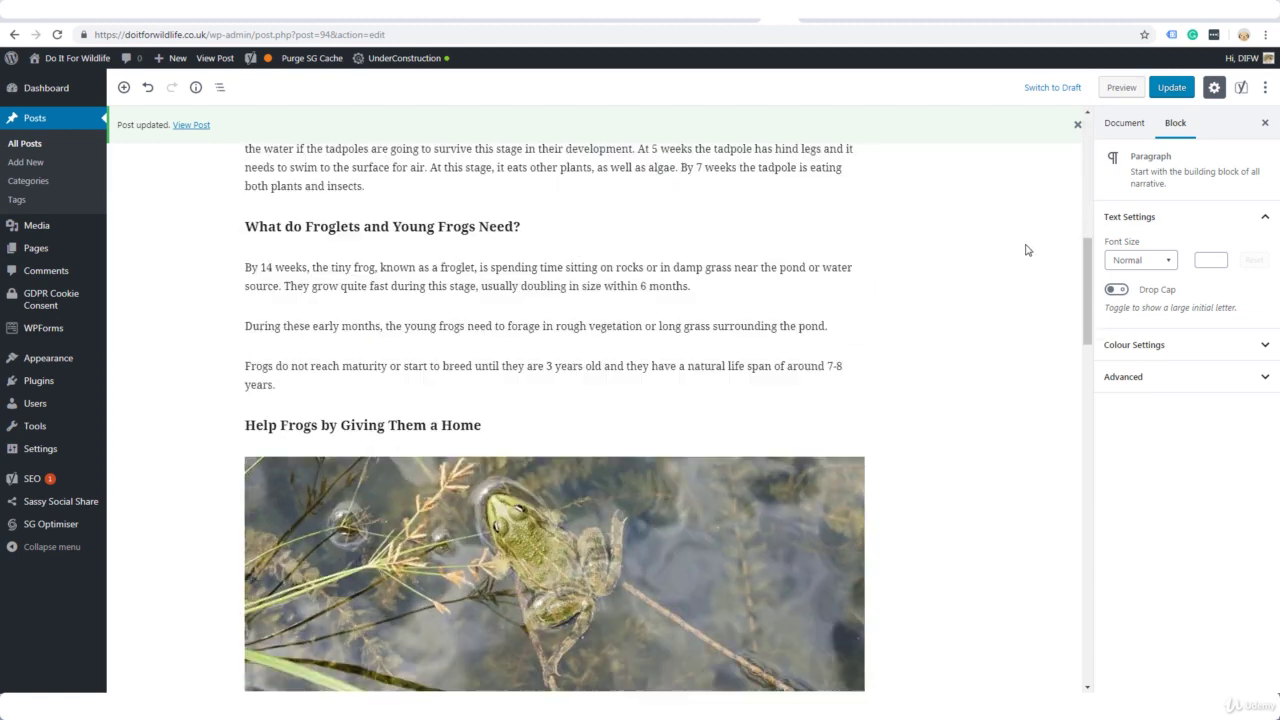
{"action": "scroll", "coordinate": [1027, 250], "scroll_direction": "down", "scroll_amount": 8}
{"action": "scroll", "coordinate": [1027, 250], "scroll_direction": "down", "scroll_amount": 1}
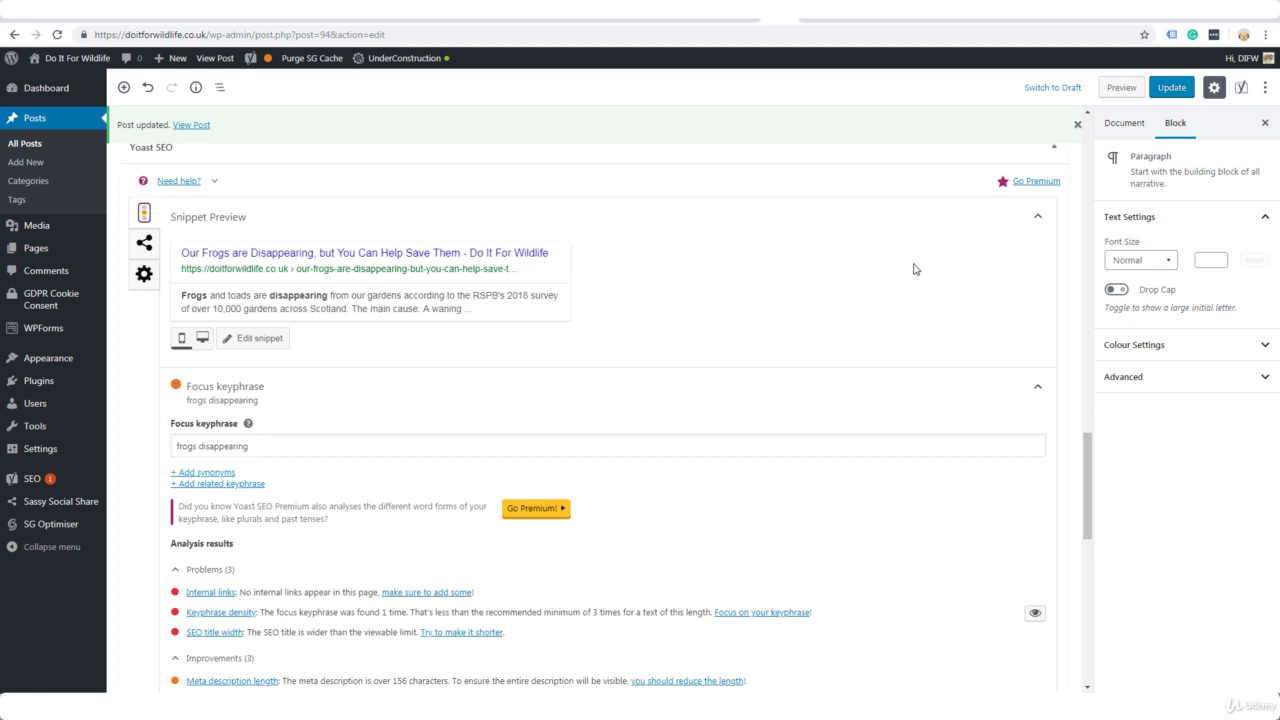
{"action": "scroll", "coordinate": [240, 430], "scroll_direction": "down", "scroll_amount": 2}
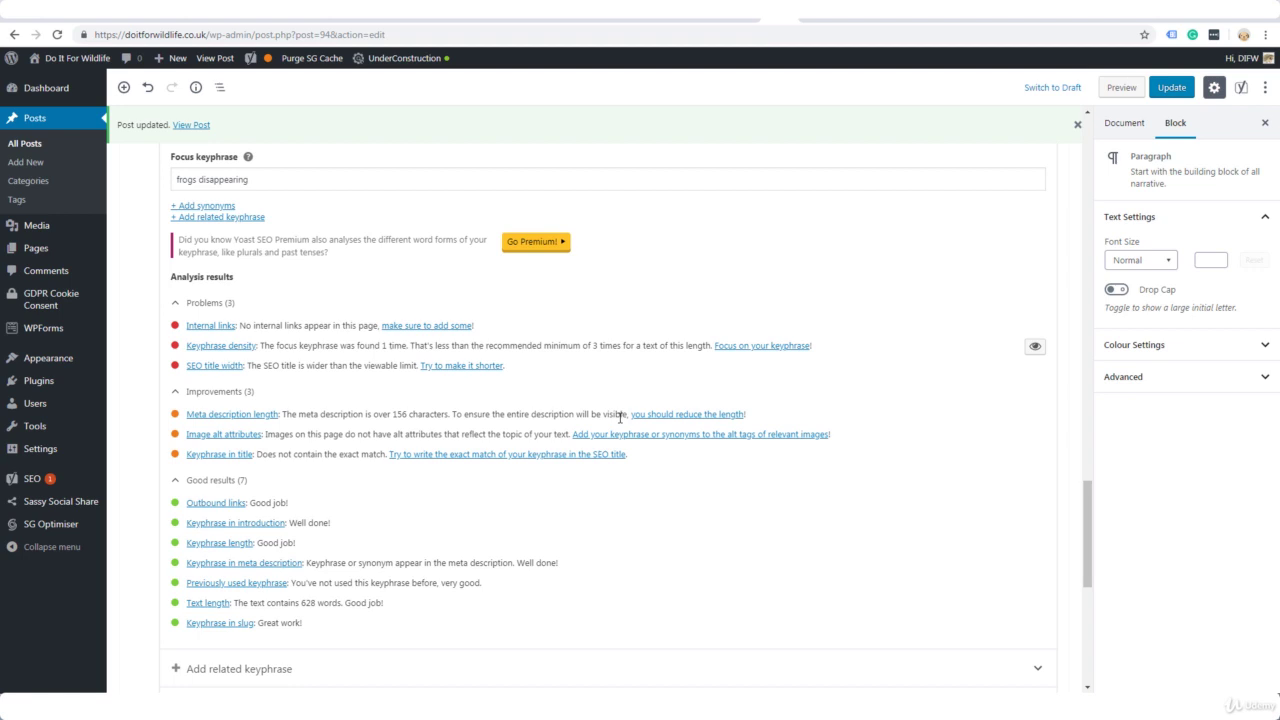
{"action": "scroll", "coordinate": [840, 440], "scroll_direction": "up", "scroll_amount": 3}
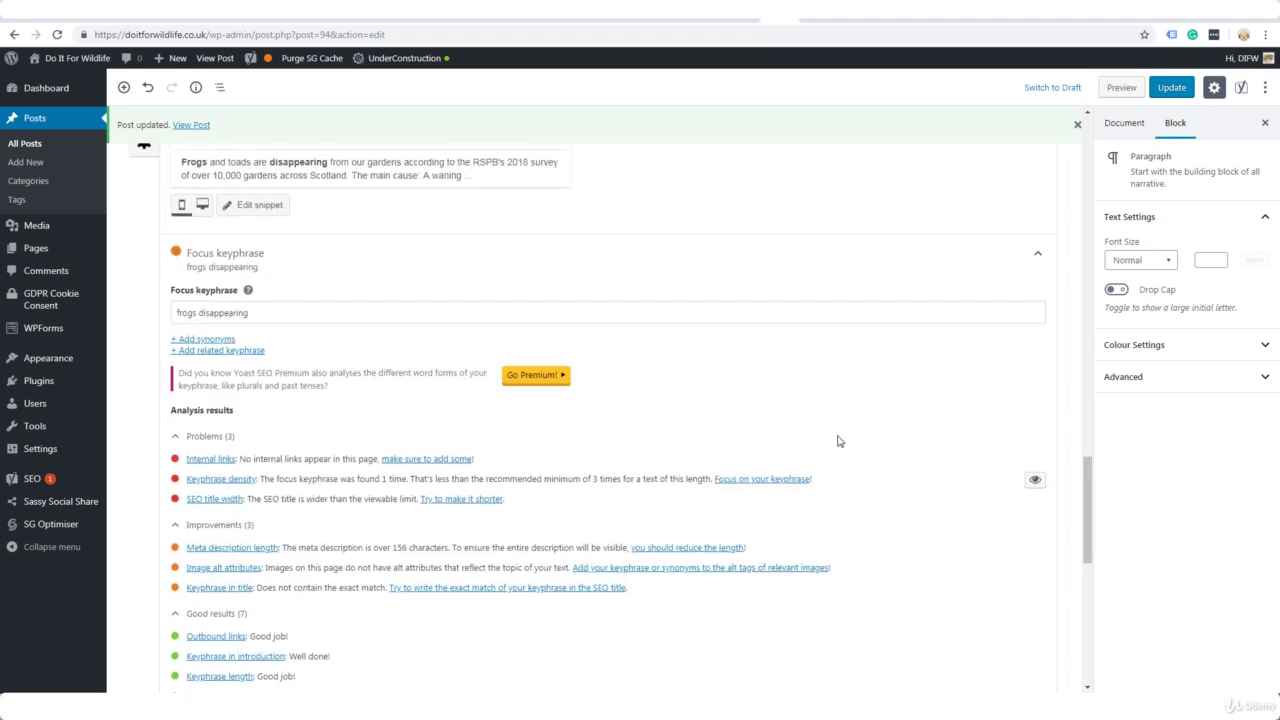
{"action": "scroll", "coordinate": [839, 438], "scroll_direction": "up", "scroll_amount": 1}
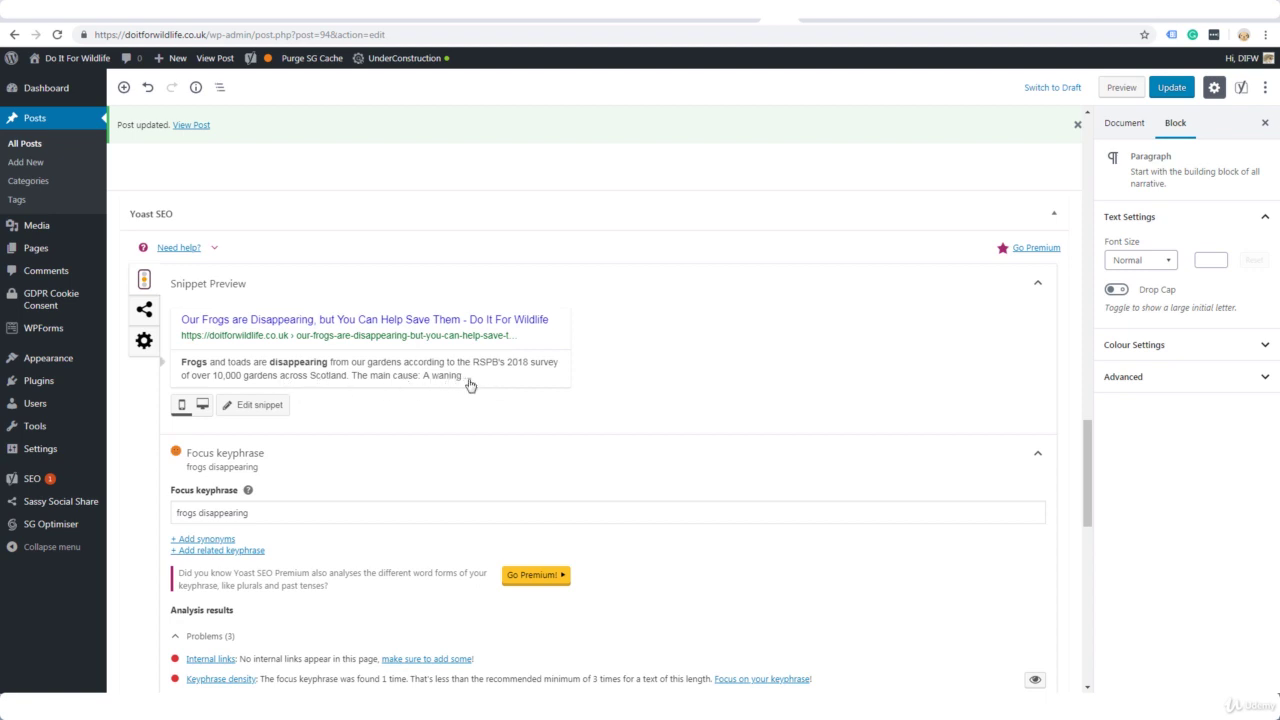
{"action": "scroll", "coordinate": [820, 413], "scroll_direction": "down", "scroll_amount": 4}
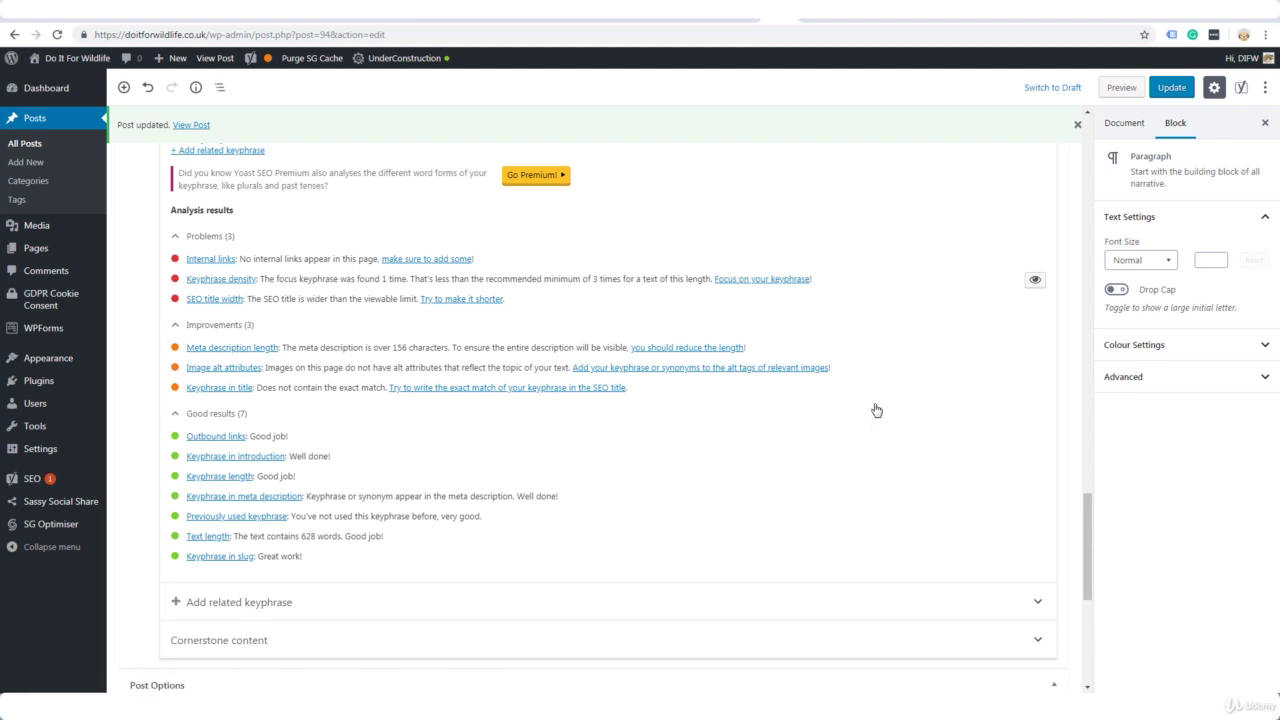
{"action": "scroll", "coordinate": [886, 416], "scroll_direction": "up", "scroll_amount": 3}
{"action": "scroll", "coordinate": [887, 416], "scroll_direction": "up", "scroll_amount": 10}
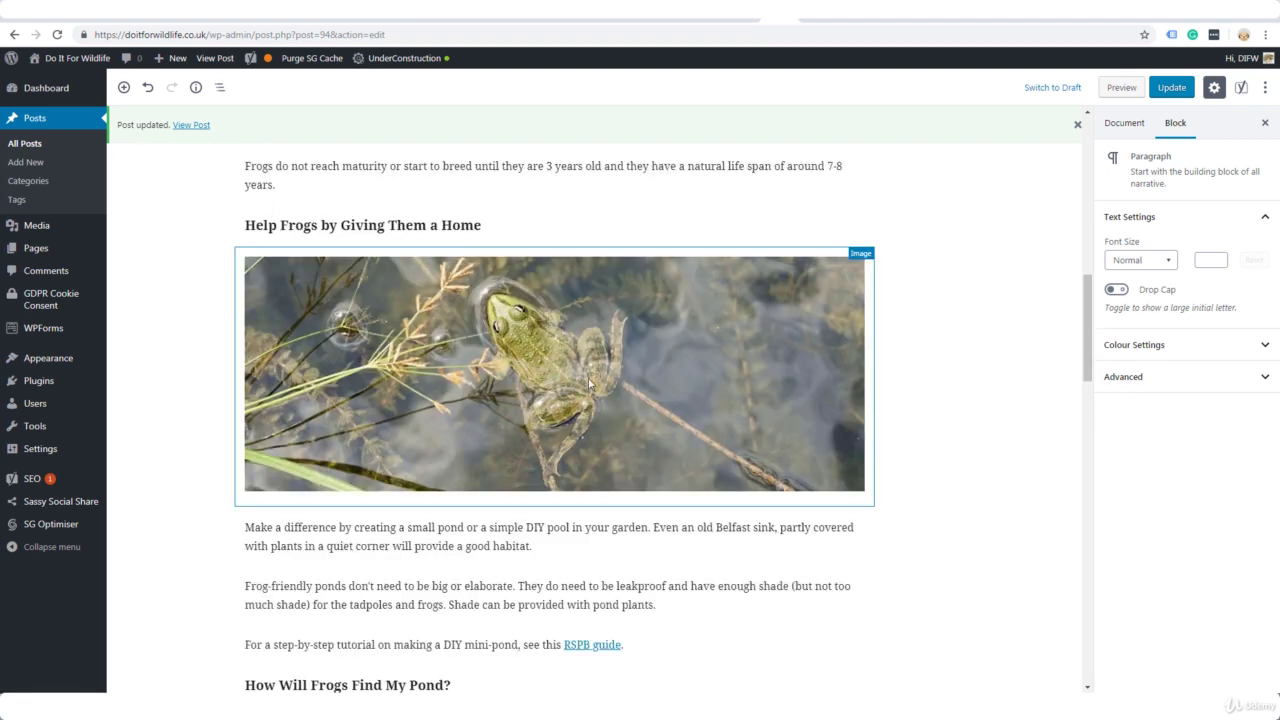
Step: Set the alt text of the frog image under "Help Frogs by Giving Them a Home" to "help disappearing frogs by creating a garden pond"
{"action": "left_click", "coordinate": [383, 262]}
{"action": "left_click", "coordinate": [392, 234]}
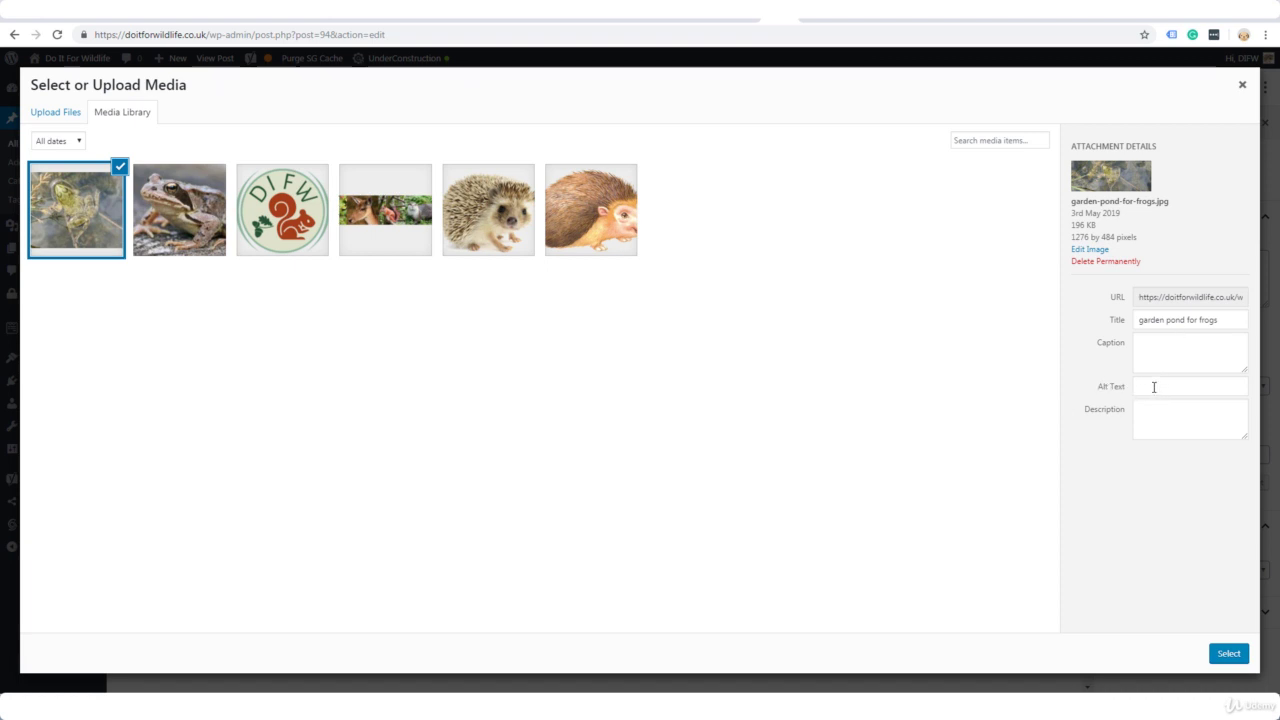
{"action": "left_click", "coordinate": [1158, 386]}
{"action": "type", "text": "Help attract frogs by creating a garden pond"}
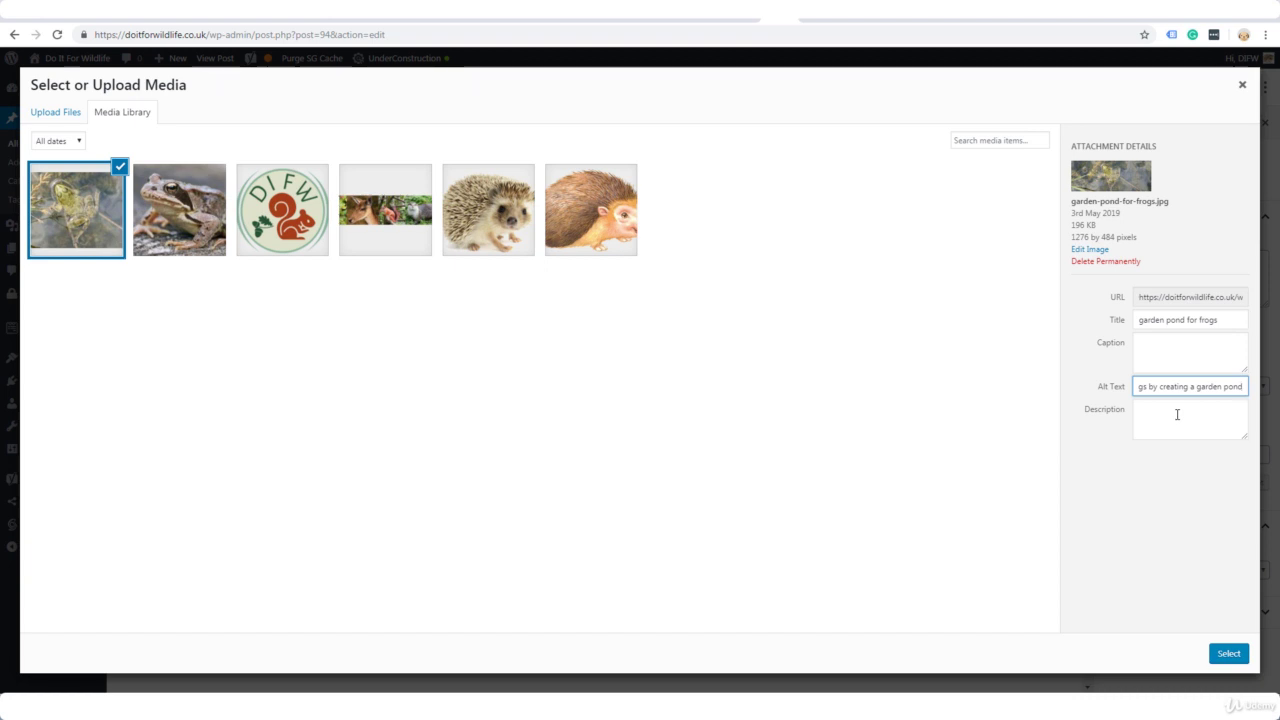
{"action": "left_click", "coordinate": [1228, 654]}
Step: Review the Yoast keyphrase analysis, including the image alt attributes result, and compare it with the post's text on garden ponds
{"action": "scroll", "coordinate": [920, 476], "scroll_direction": "down", "scroll_amount": 15}
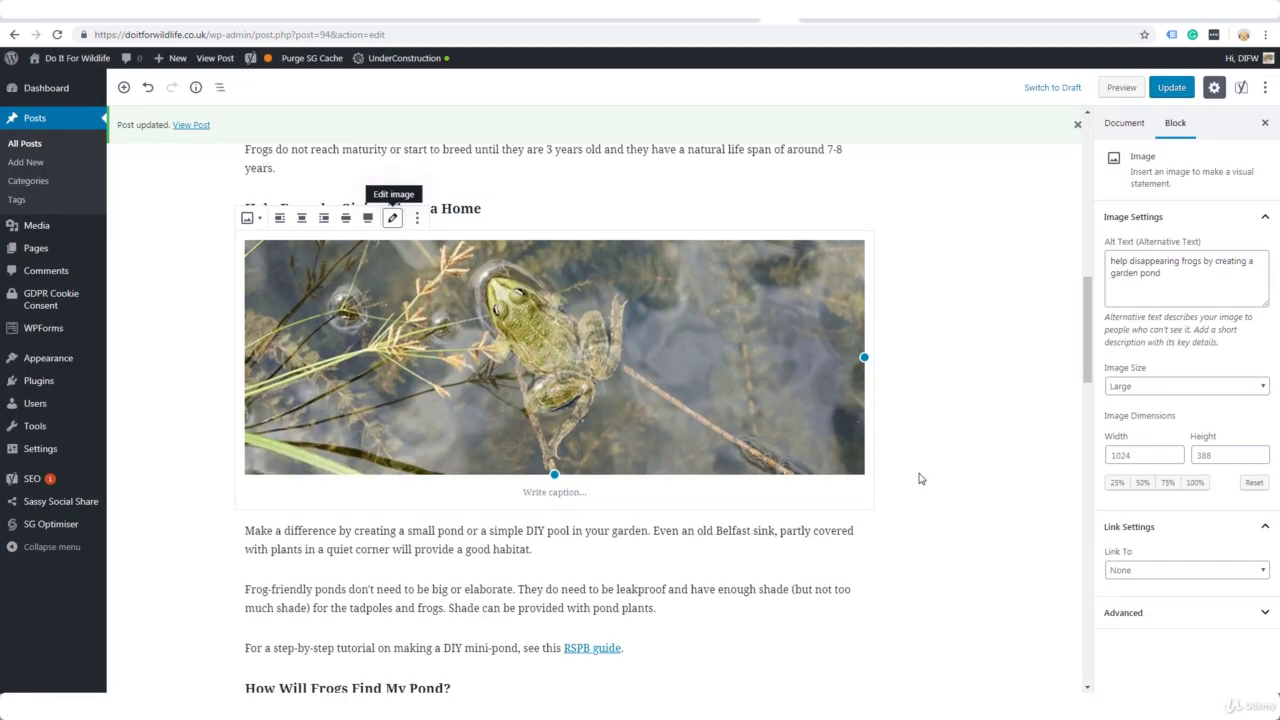
{"action": "scroll", "coordinate": [920, 478], "scroll_direction": "down", "scroll_amount": 3}
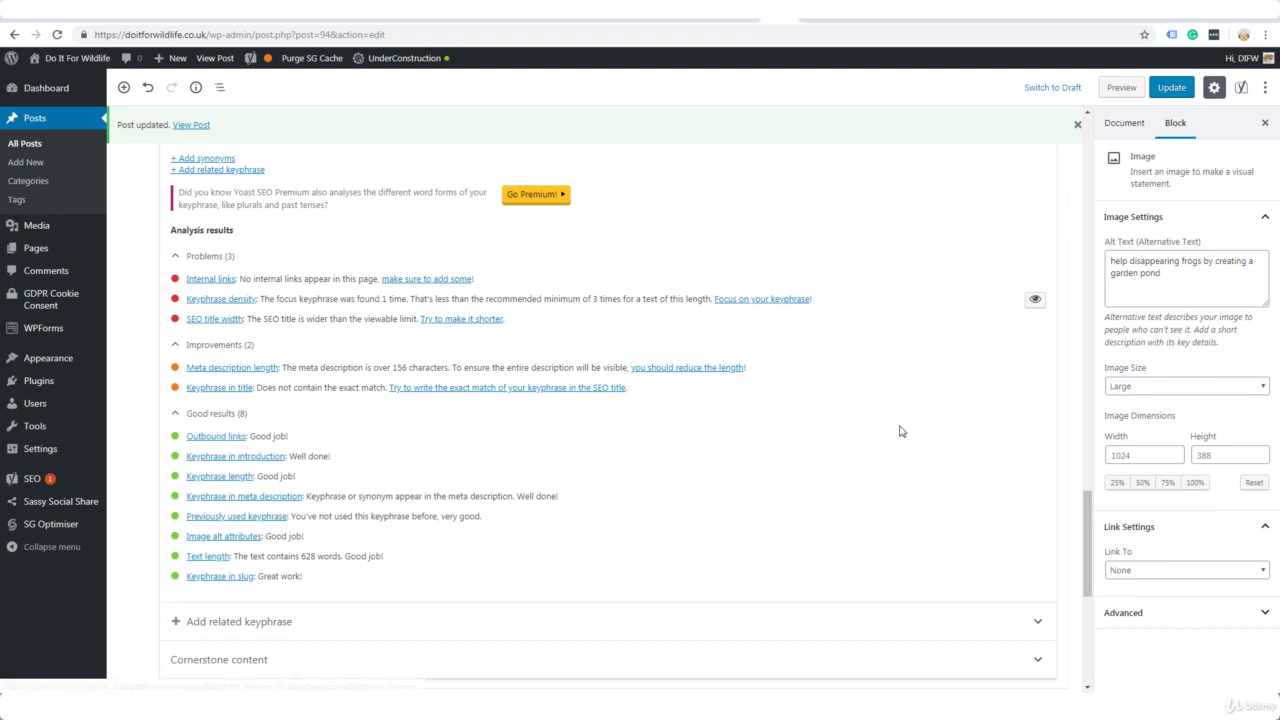
{"action": "scroll", "coordinate": [900, 432], "scroll_direction": "up", "scroll_amount": 5}
{"action": "scroll", "coordinate": [900, 432], "scroll_direction": "up", "scroll_amount": 5}
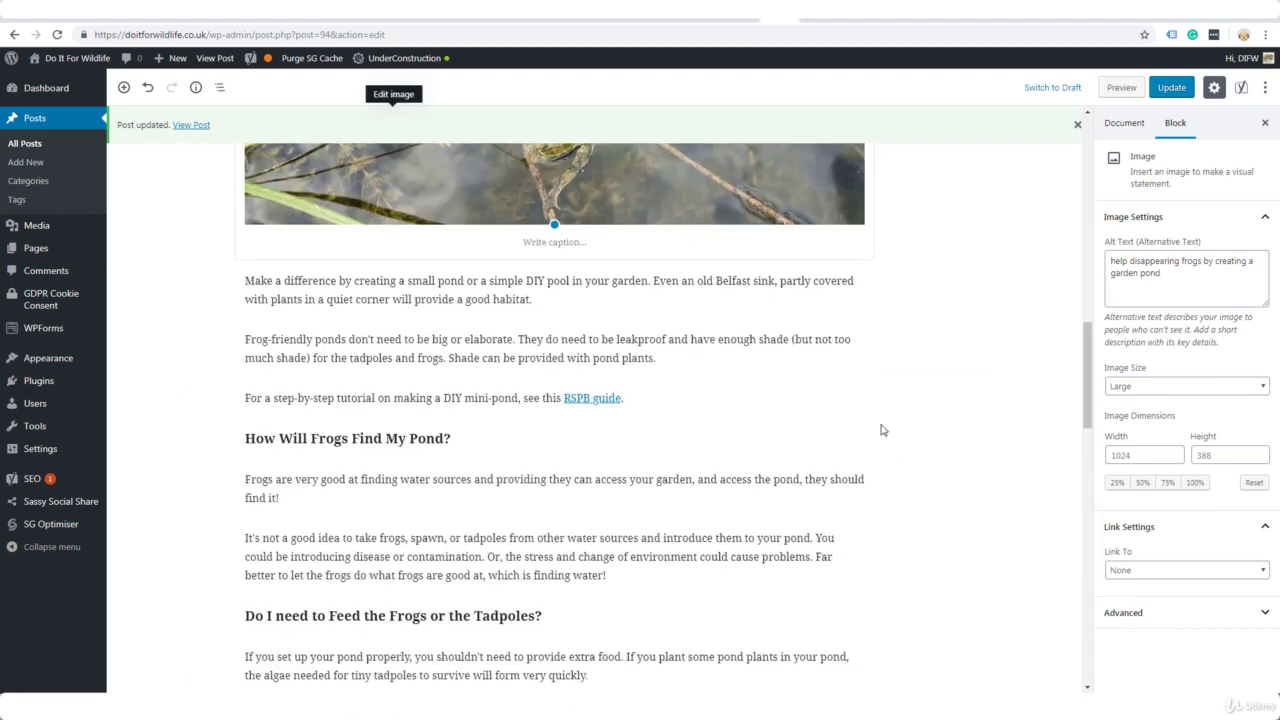
{"action": "scroll", "coordinate": [960, 464], "scroll_direction": "down", "scroll_amount": 15}
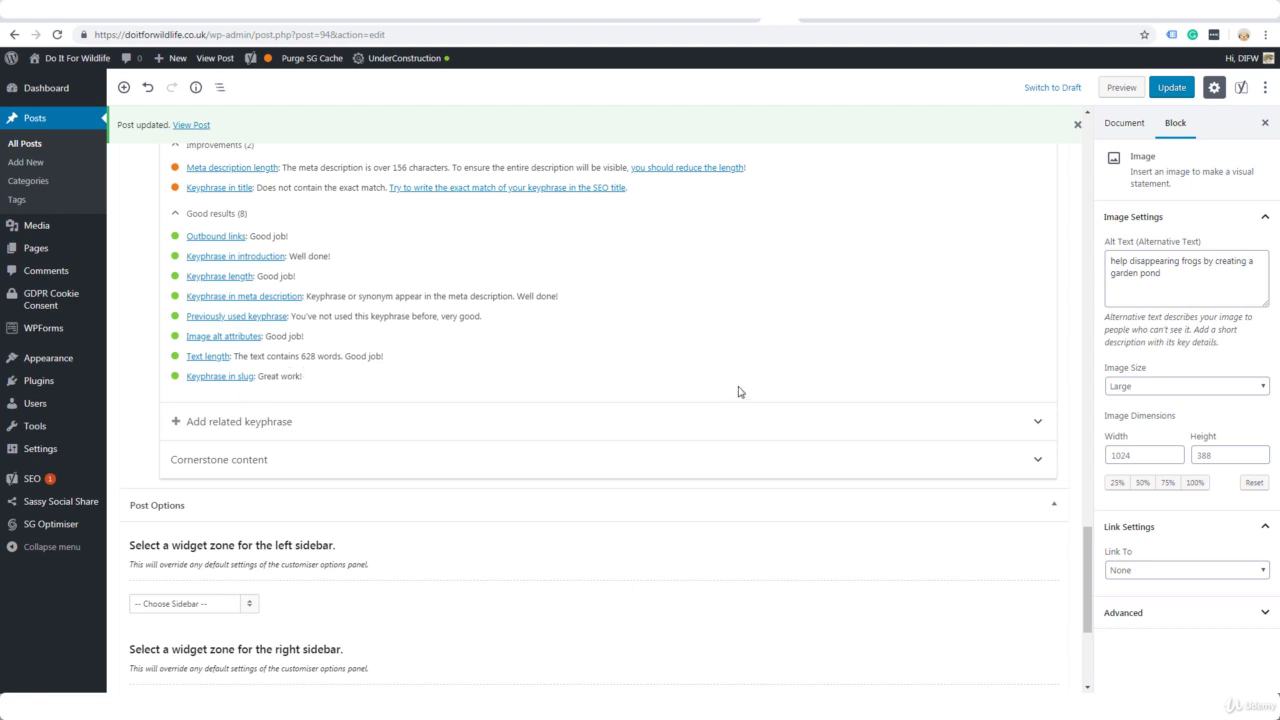
Step: Open the Yoast snippet editor, inspect the slug for the focus keyphrase, and review the keyphrase analysis results
{"action": "scroll", "coordinate": [738, 392], "scroll_direction": "up", "scroll_amount": 2}
{"action": "scroll", "coordinate": [738, 392], "scroll_direction": "up", "scroll_amount": 3}
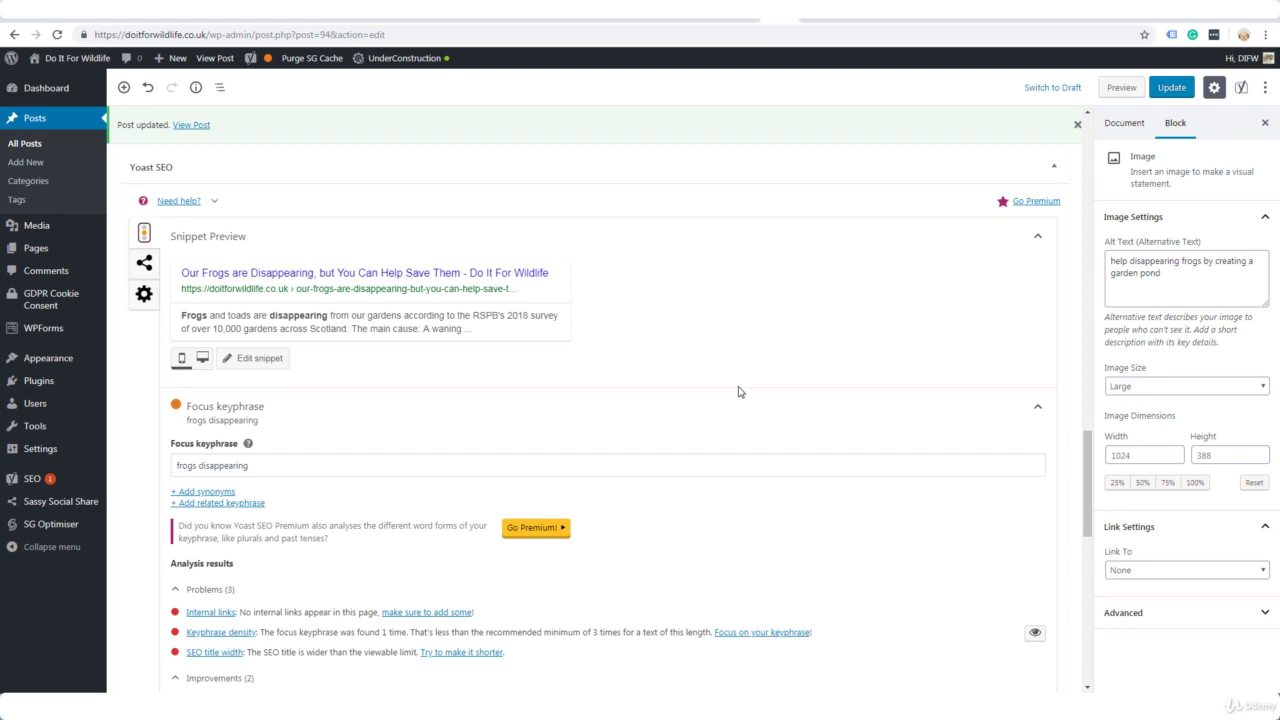
{"action": "scroll", "coordinate": [600, 400], "scroll_direction": "up", "scroll_amount": 1}
{"action": "left_click", "coordinate": [259, 418]}
{"action": "scroll", "coordinate": [300, 450], "scroll_direction": "down", "scroll_amount": 1}
{"action": "left_click_drag", "start_coordinate": [178, 487], "coordinate": [429, 487]}
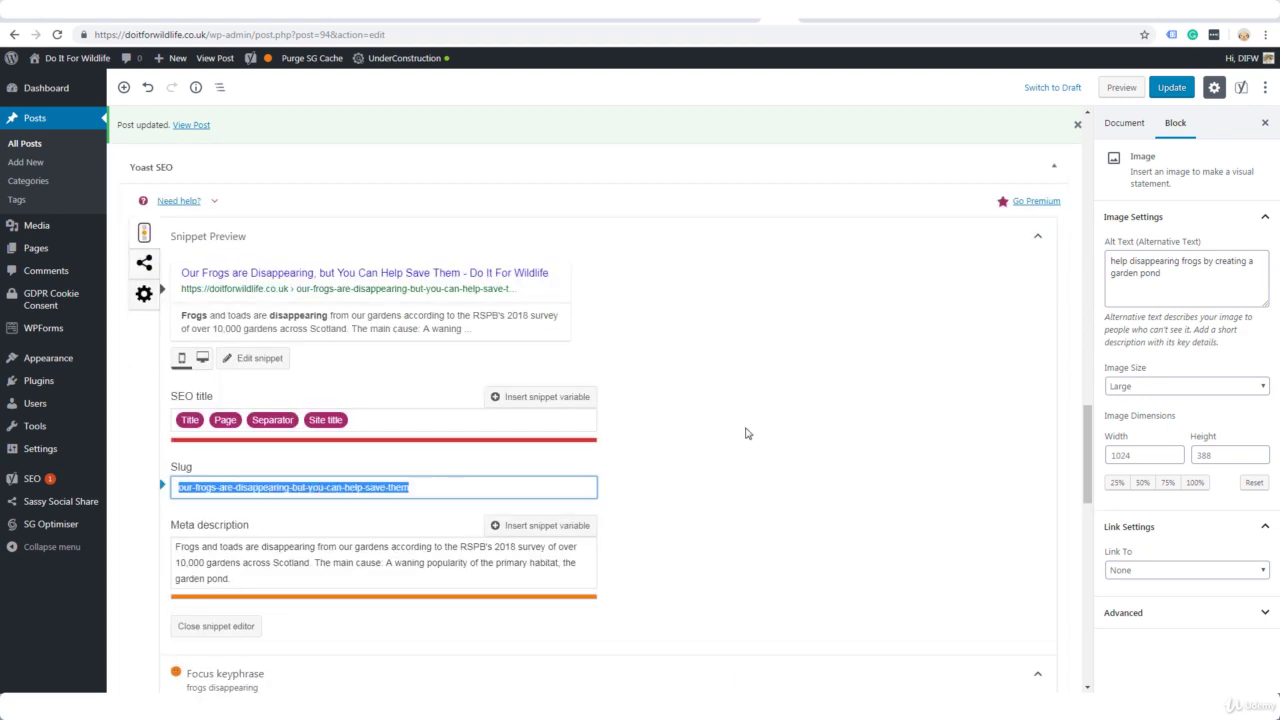
{"action": "left_click", "coordinate": [751, 493]}
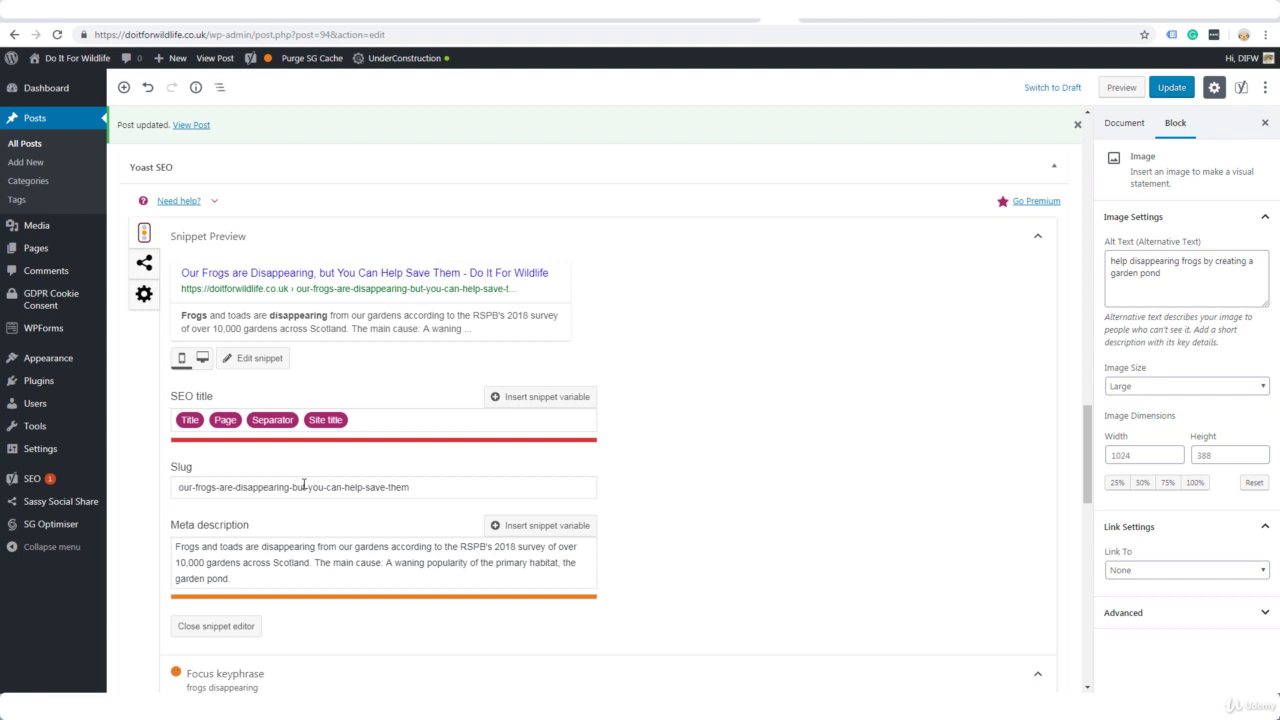
{"action": "scroll", "coordinate": [814, 474], "scroll_direction": "down", "scroll_amount": 5}
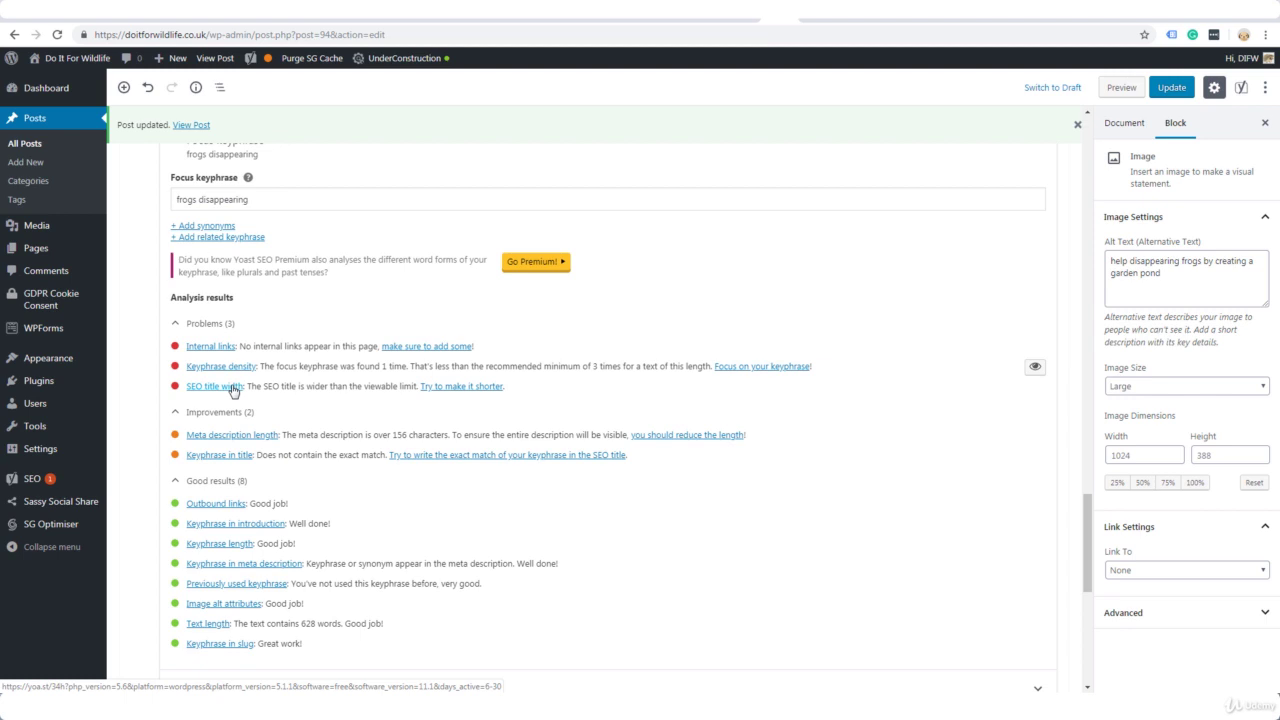
{"action": "scroll", "coordinate": [909, 453], "scroll_direction": "down", "scroll_amount": 1}
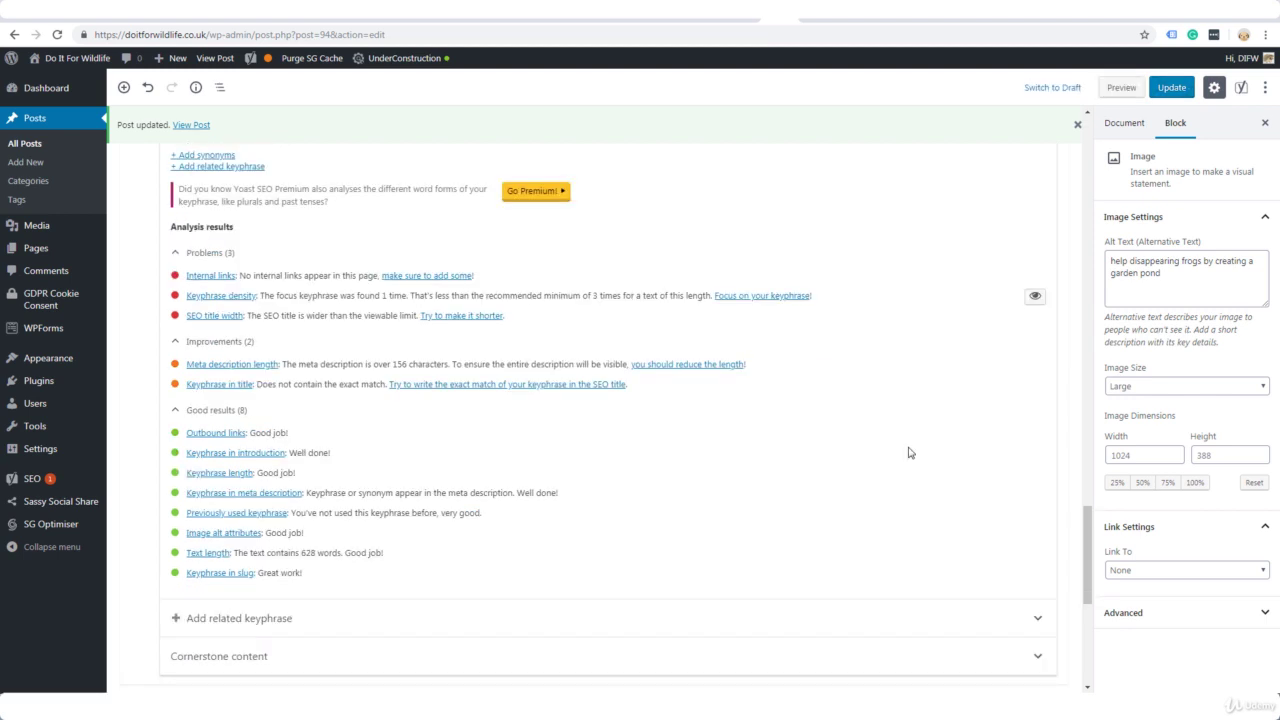